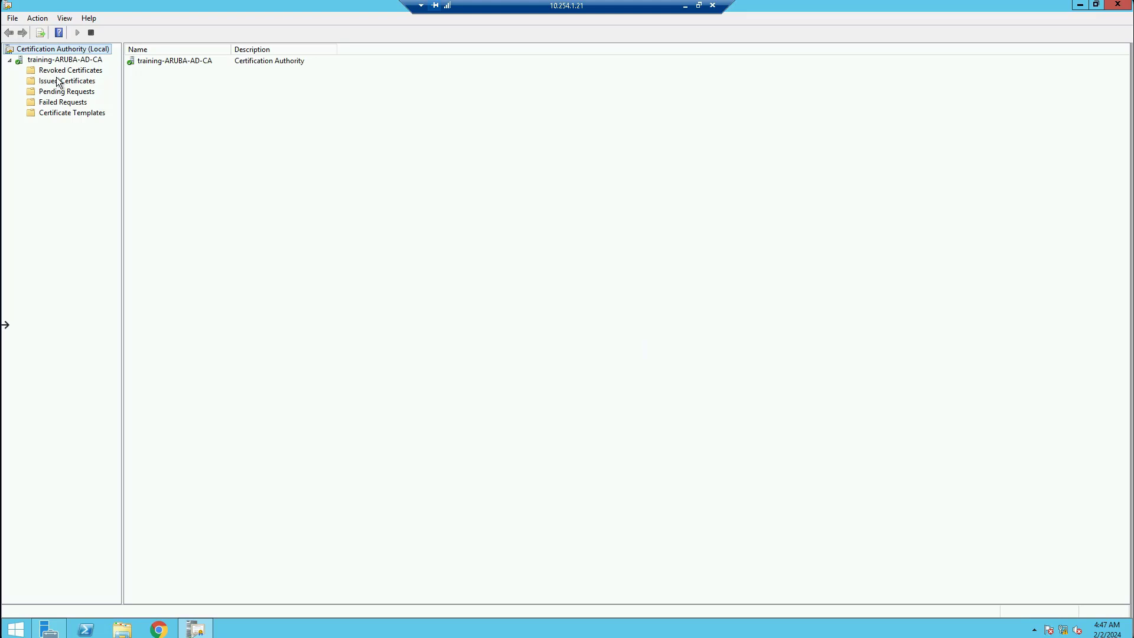
View the certificates issued by training-ARUBA-AD-CA and return to the authority's node
left_click(62, 81)
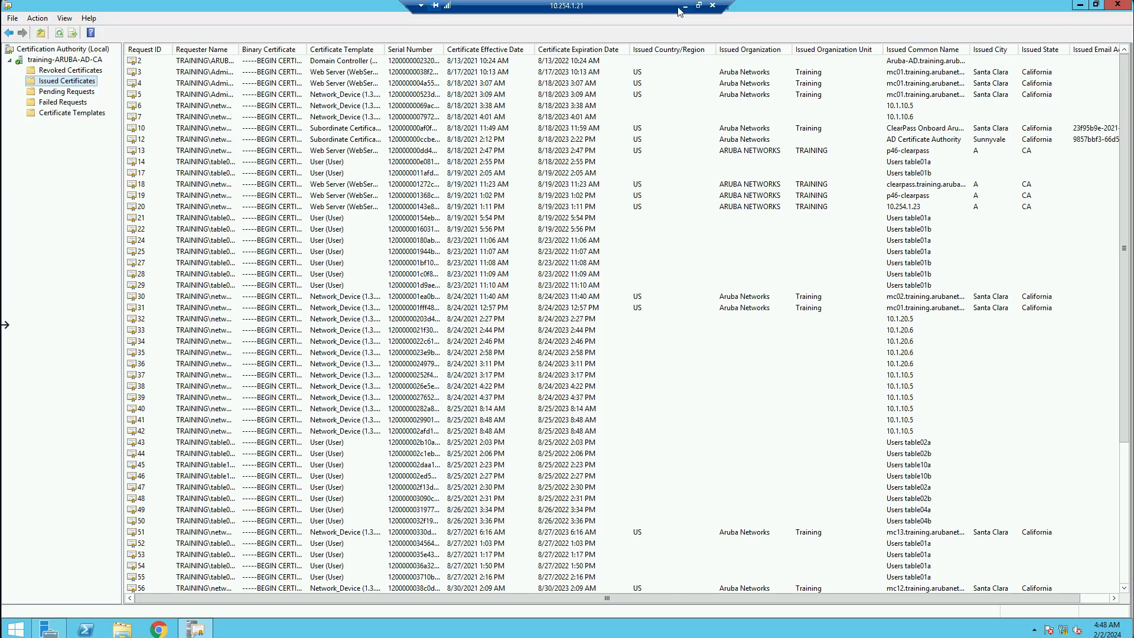
left_click(82, 61)
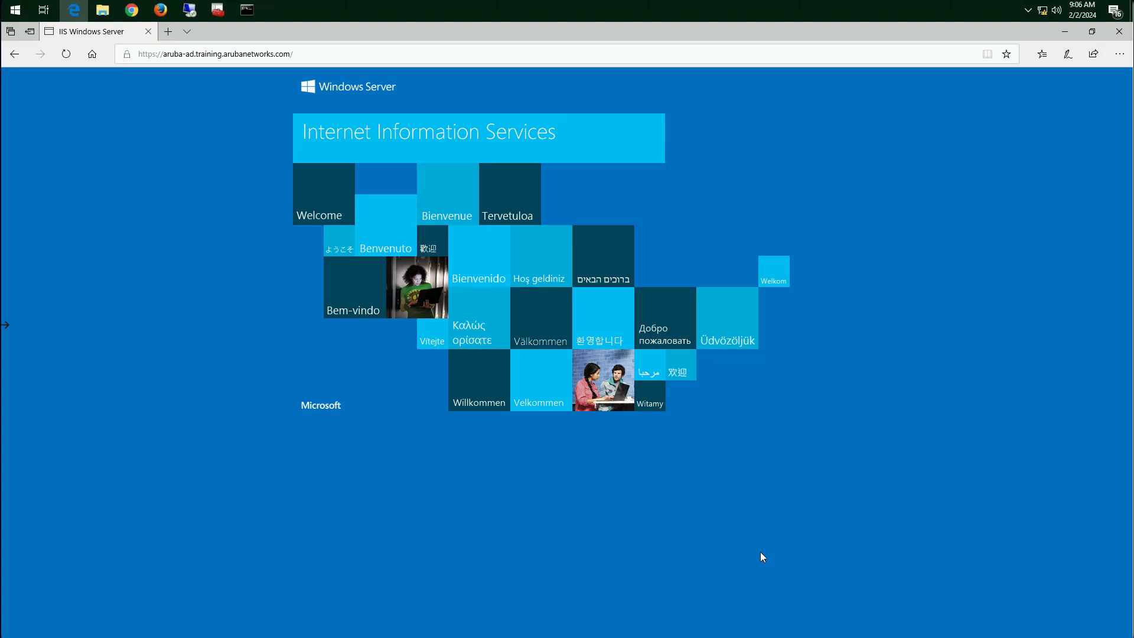
Go to the certificate services web page at aruba-ad.training.arubanetworks.com/certsrv
left_click(317, 58)
left_click(317, 60)
type("certsrv/")
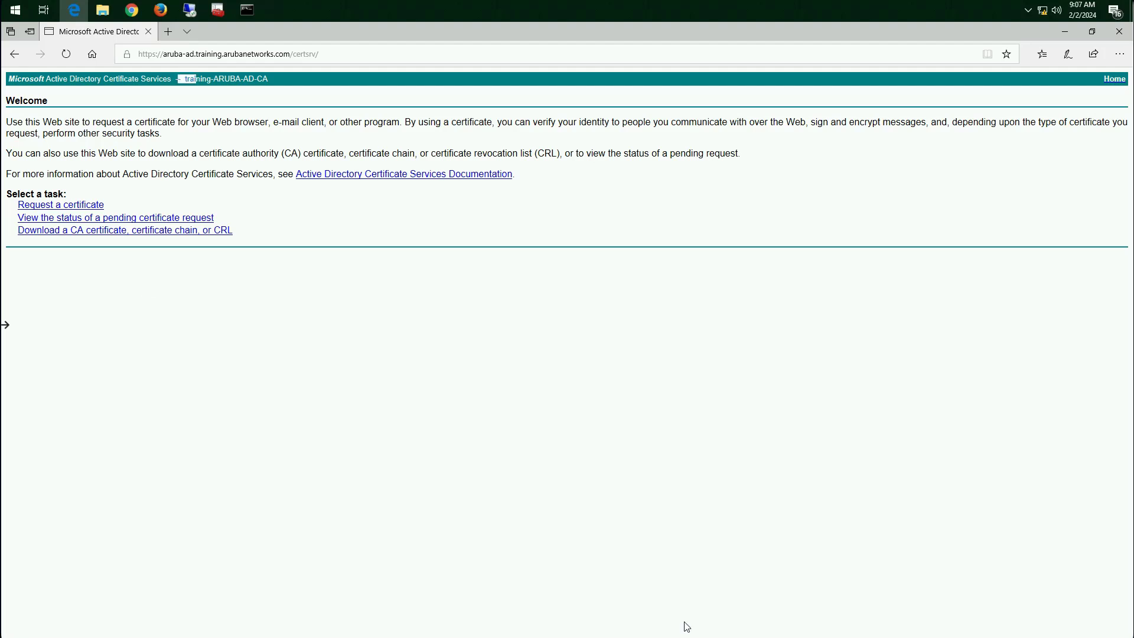
Examine the website's certificate information, including issuer, validity, serial number, public key and key usage, and close it
left_click(128, 54)
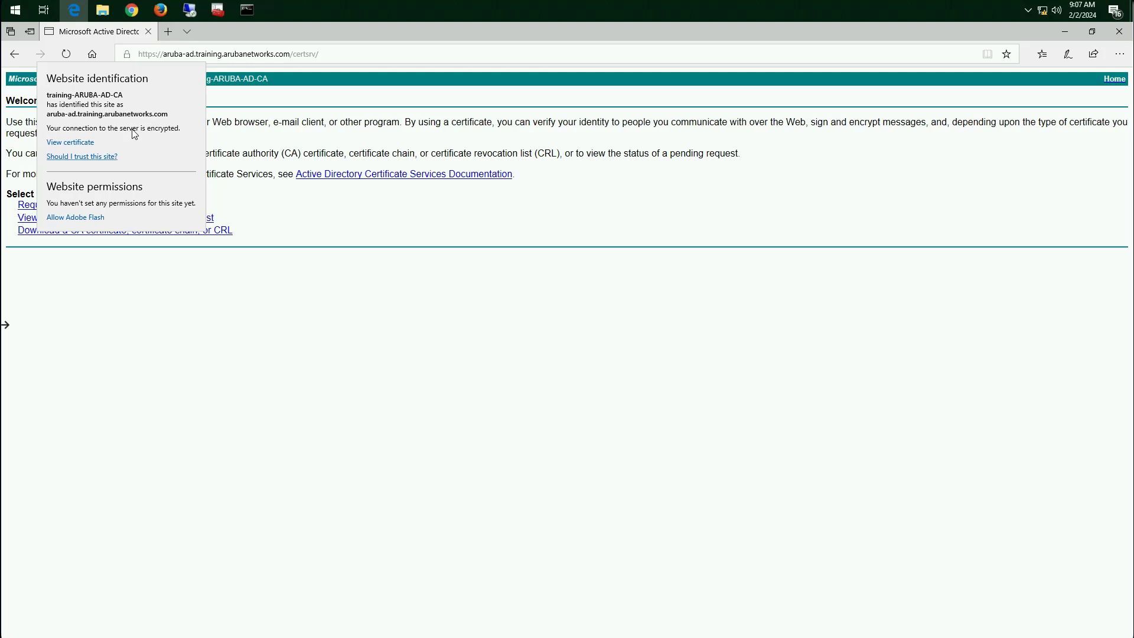
left_click(75, 143)
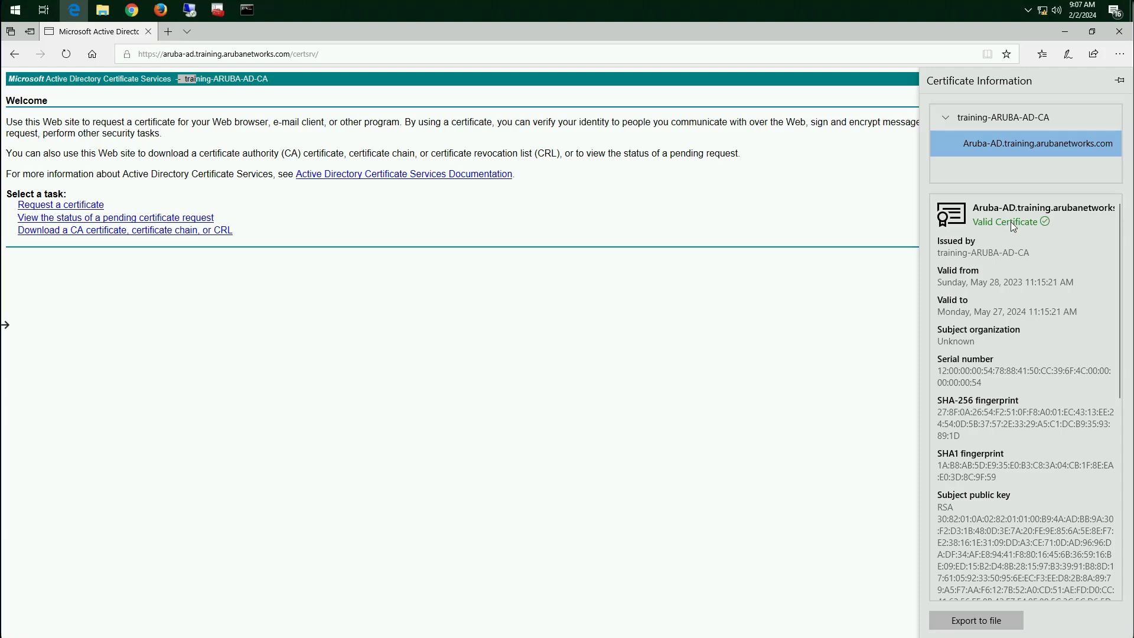
scroll(1011, 352, "down", 7)
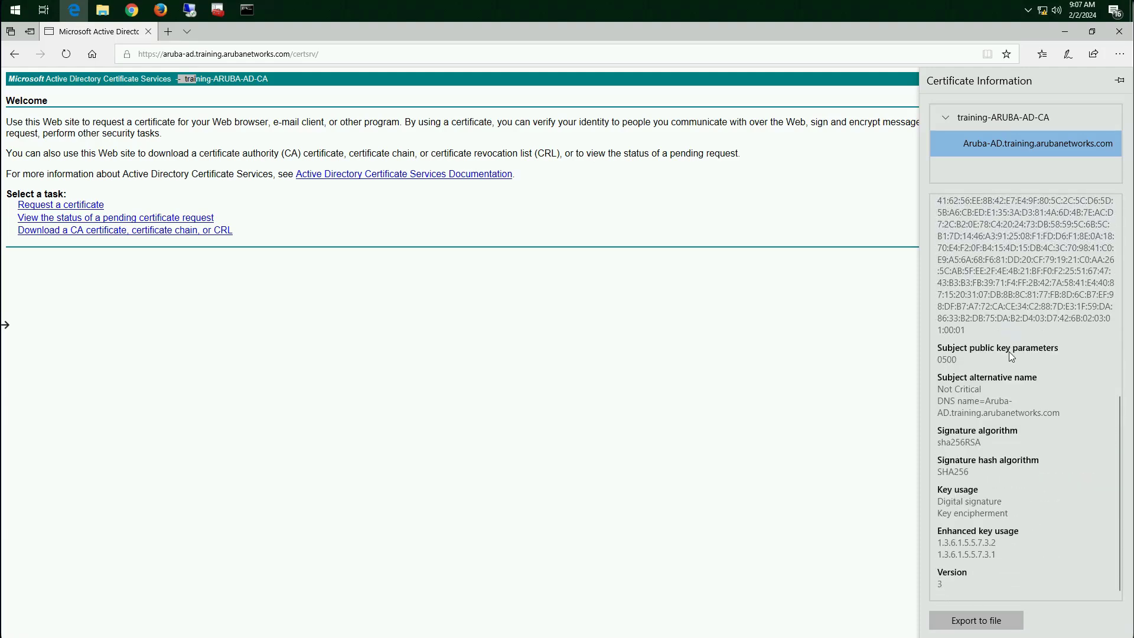
scroll(1008, 350, "up", 5)
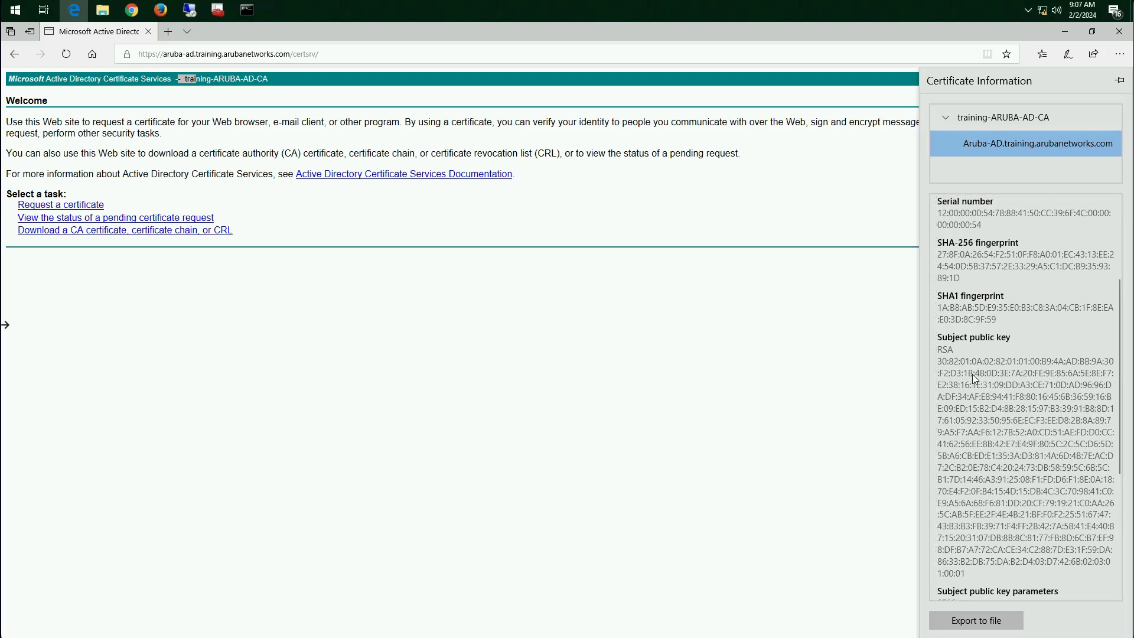
scroll(1002, 411, "down", 3)
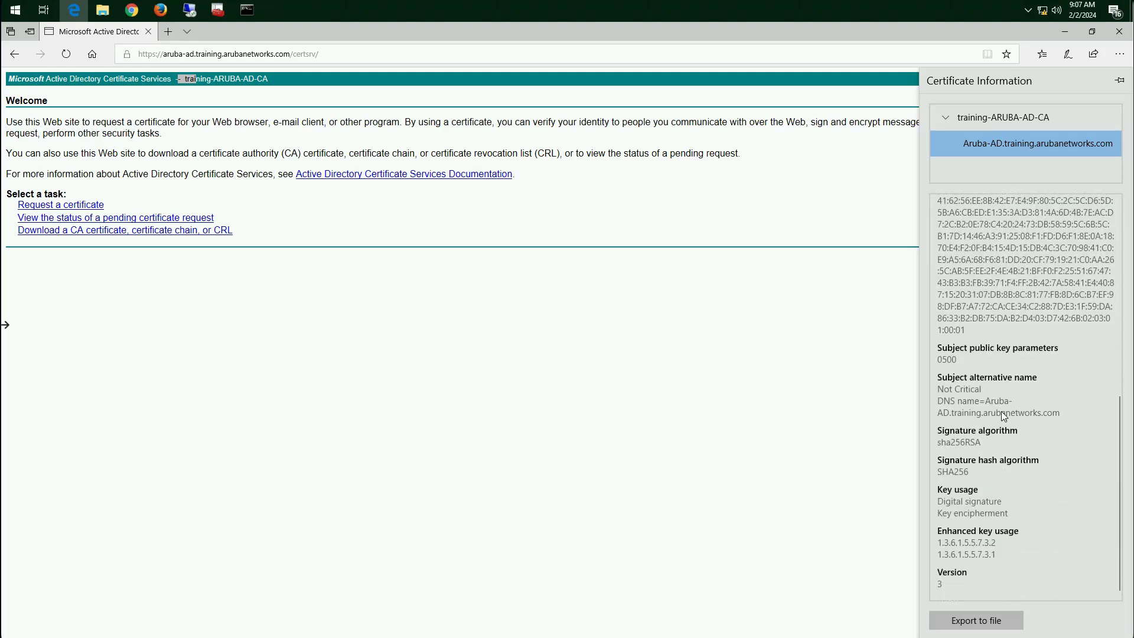
scroll(1002, 411, "up", 5)
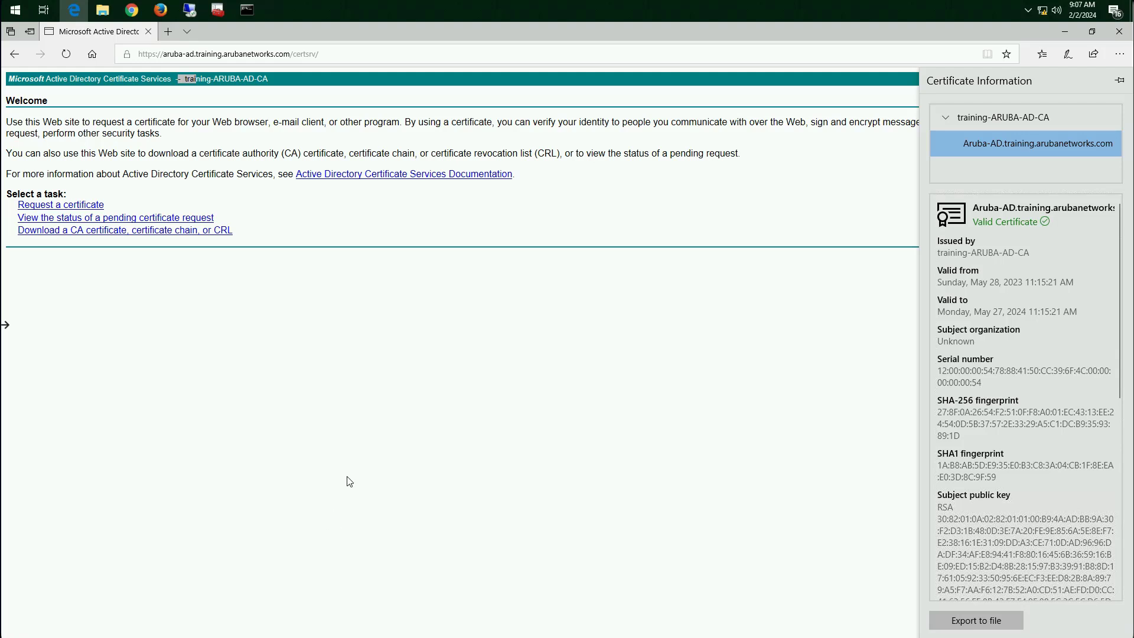
left_click(173, 56)
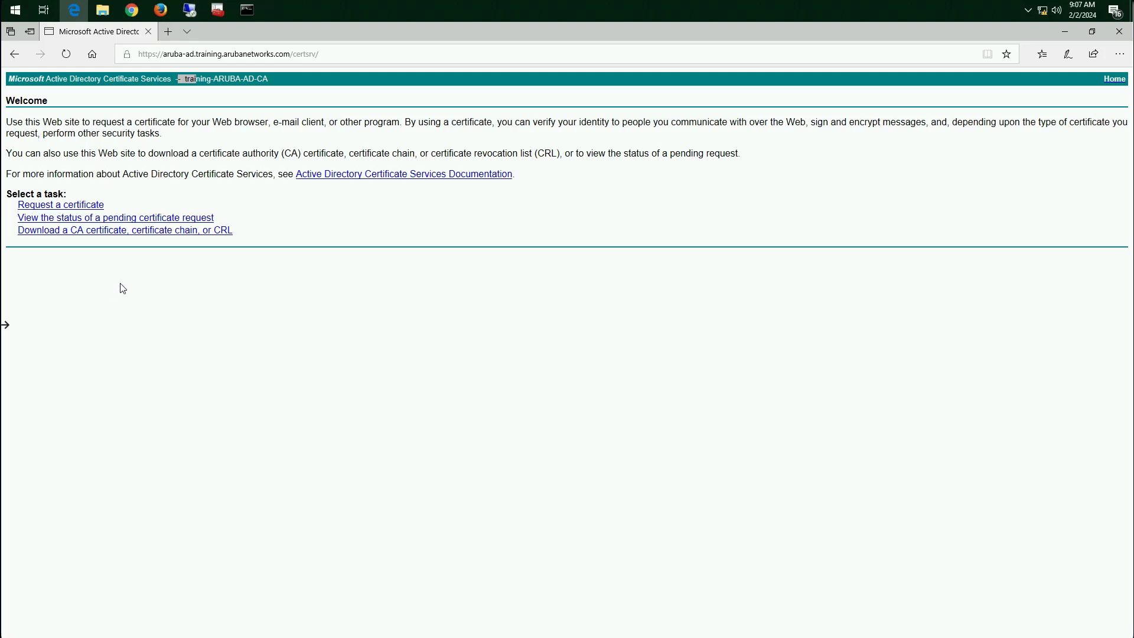
Download the current training-ARUBA-AD-CA certificate in DER encoding and open the file for viewing
left_click(116, 233)
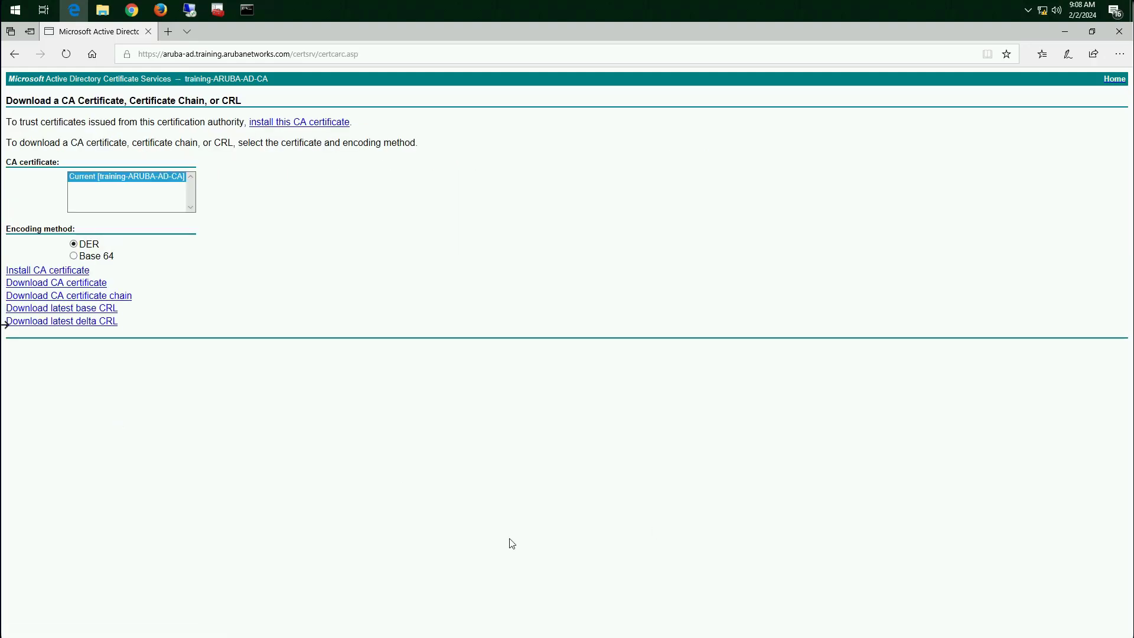
left_click(82, 288)
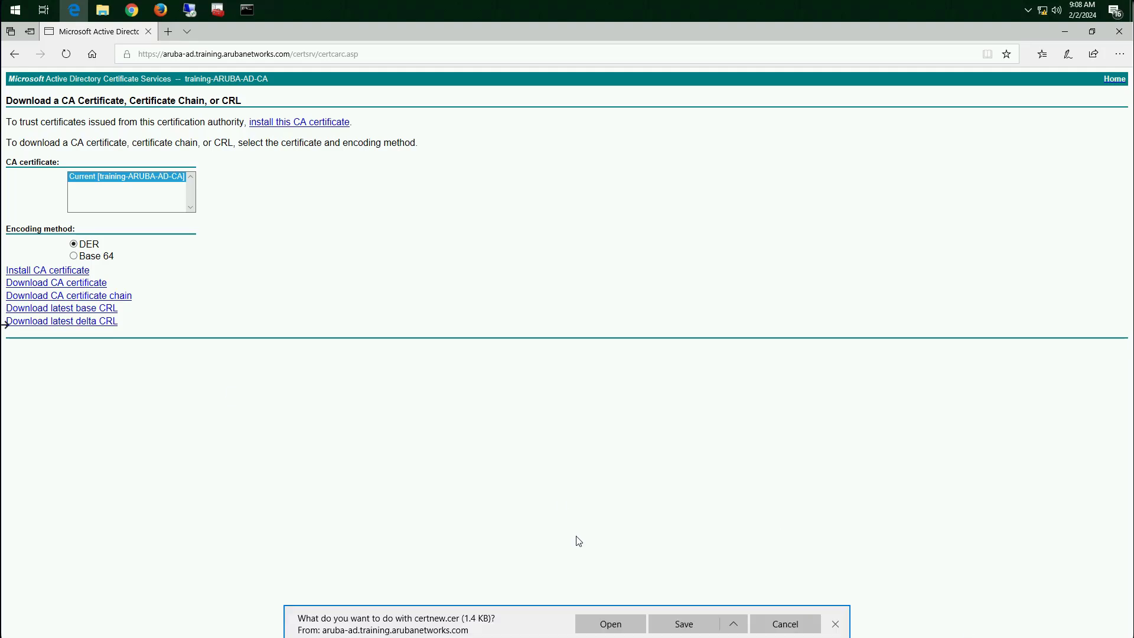
left_click(610, 624)
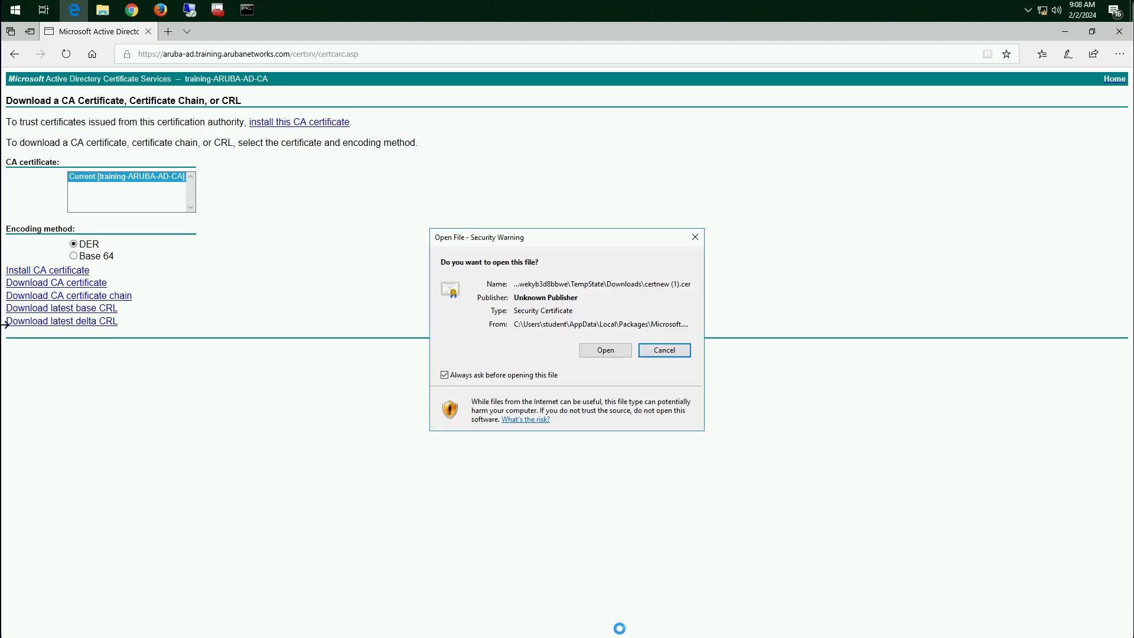
left_click(606, 350)
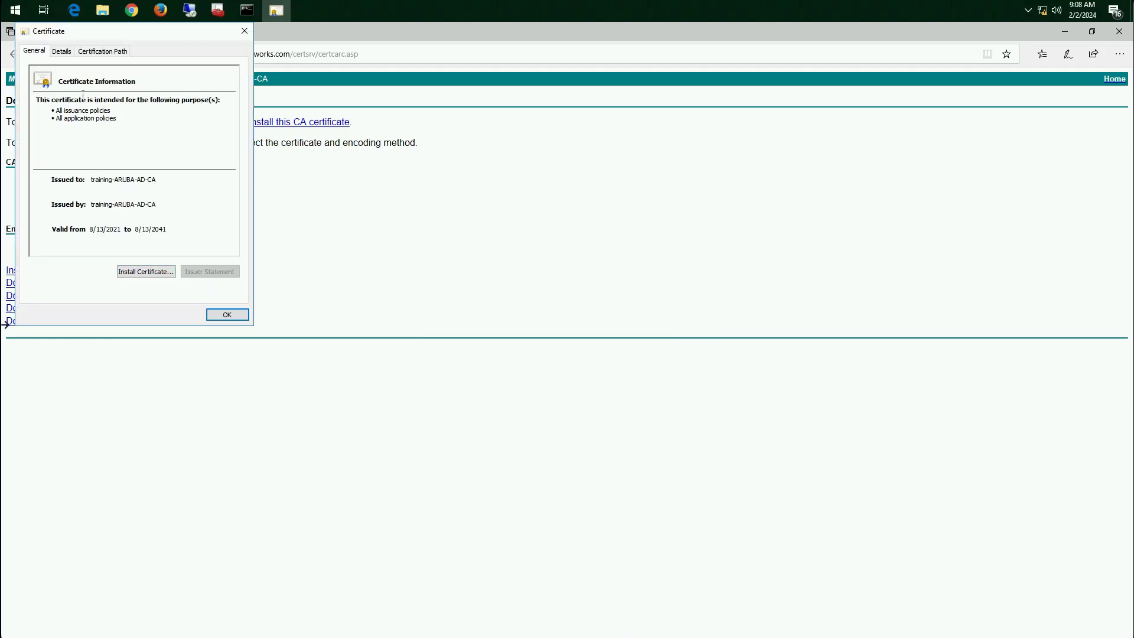
Examine the serial number in the CA certificate's details and highlight it
left_click(66, 53)
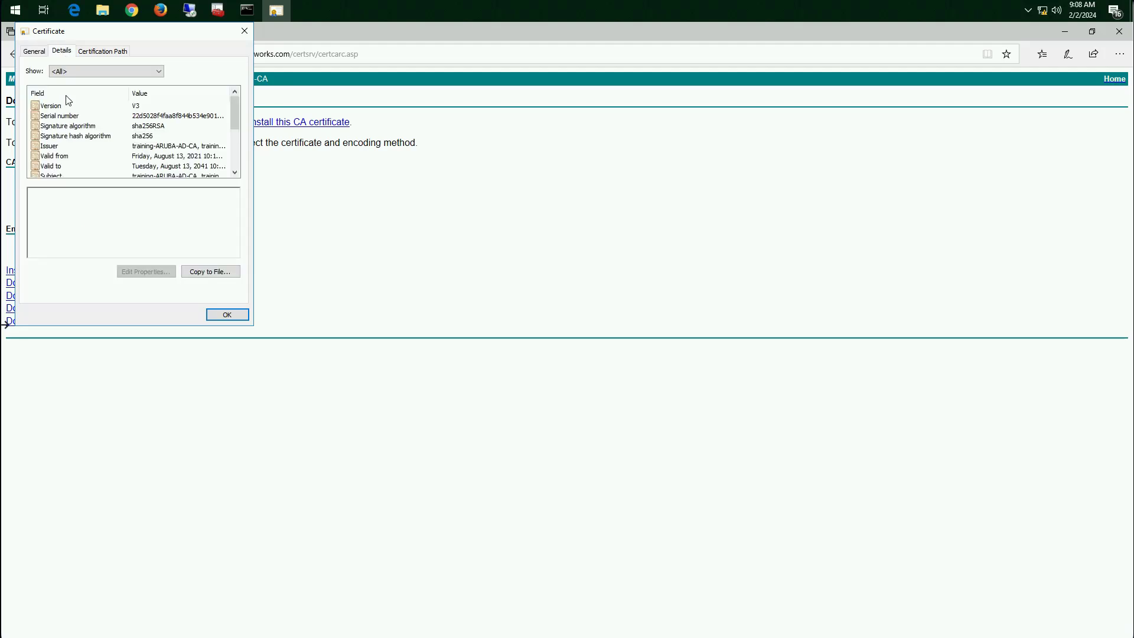
left_click(131, 117)
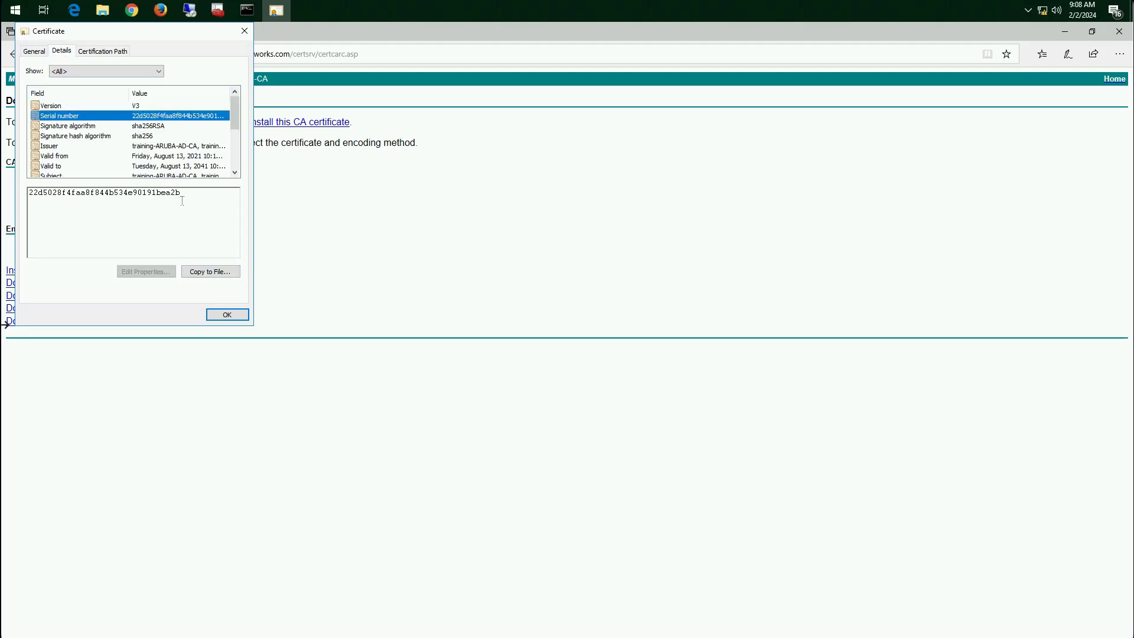
left_click_drag(181, 197, 28, 192)
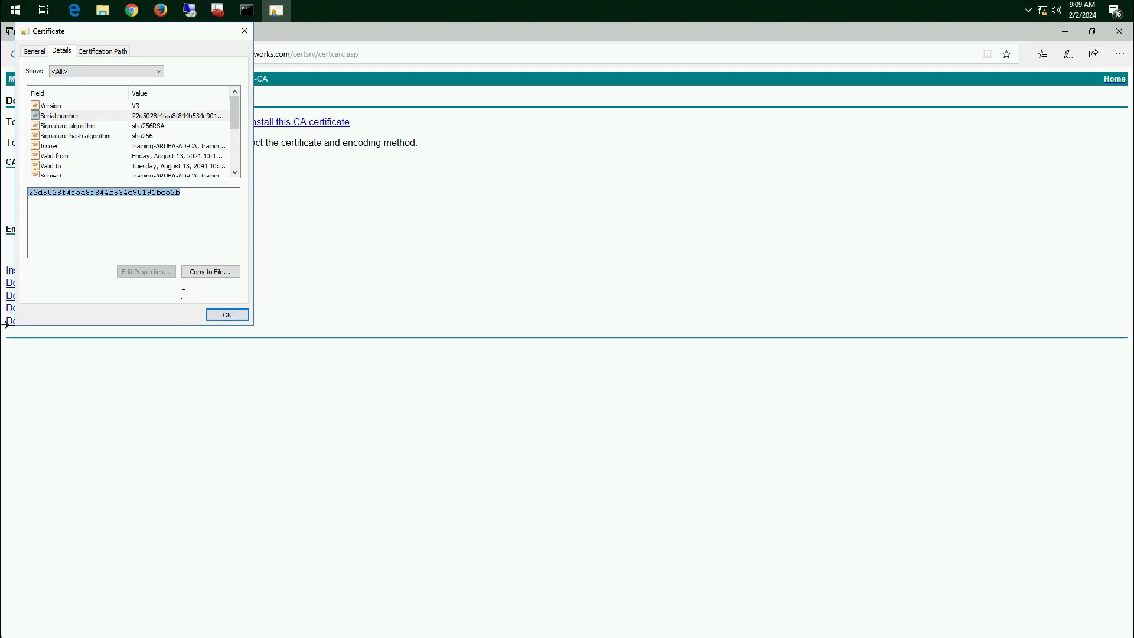
Start importing the CA certificate with Local Machine as the store location and allow the system change
left_click(33, 53)
left_click(121, 270)
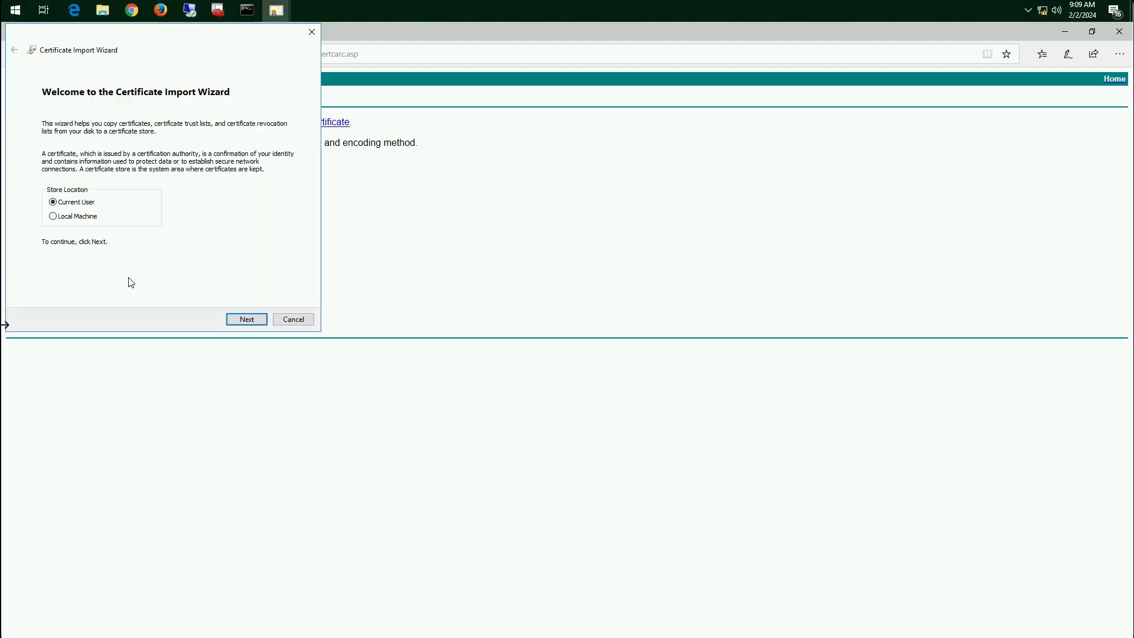
left_click(86, 217)
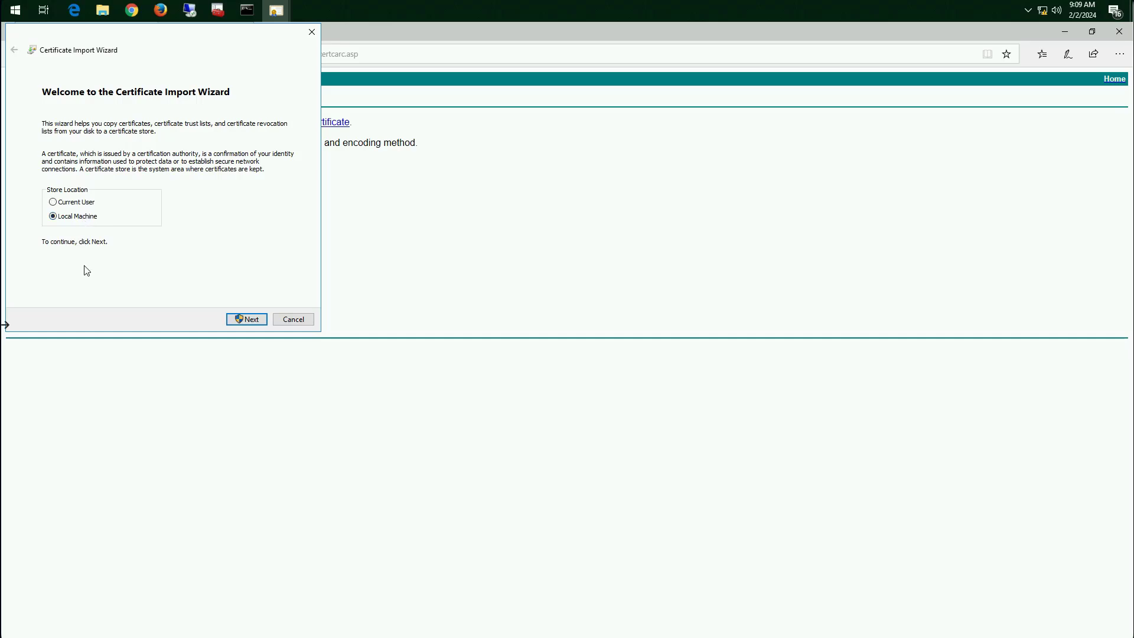
left_click(258, 319)
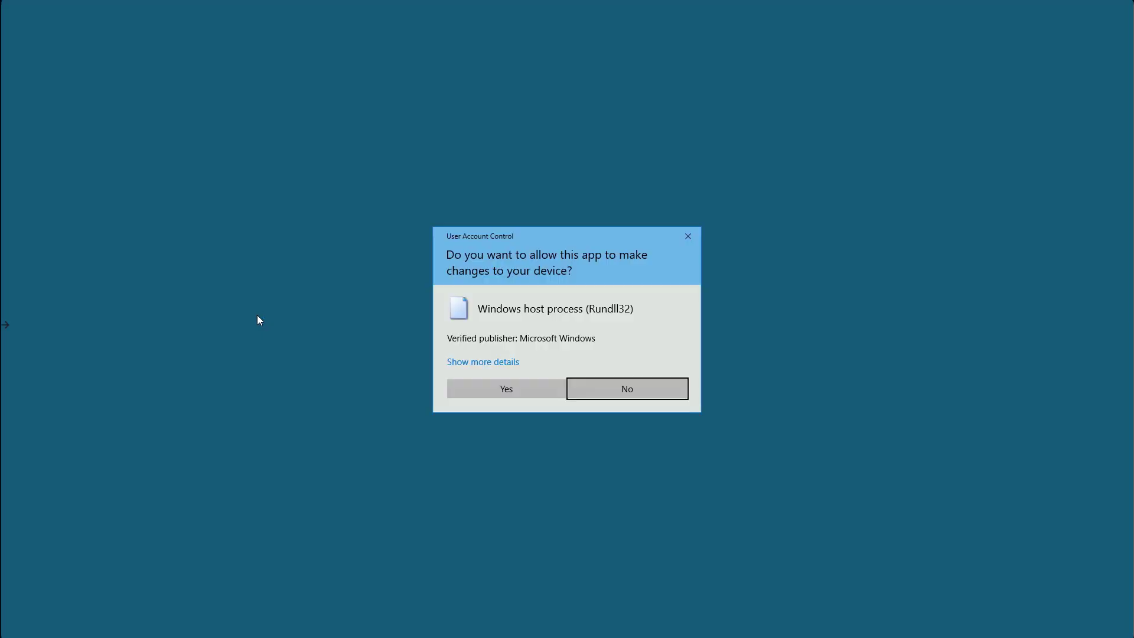
left_click(507, 391)
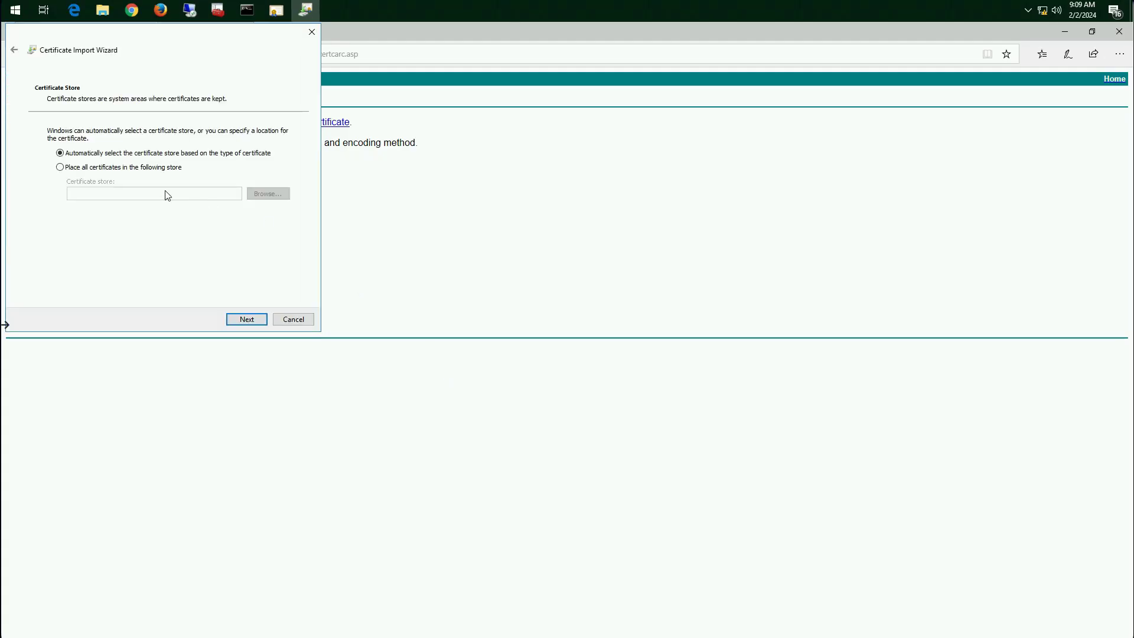
Choose Trusted Root Certification Authorities as the store for all certificates, and cancel the import
left_click(133, 169)
left_click(251, 196)
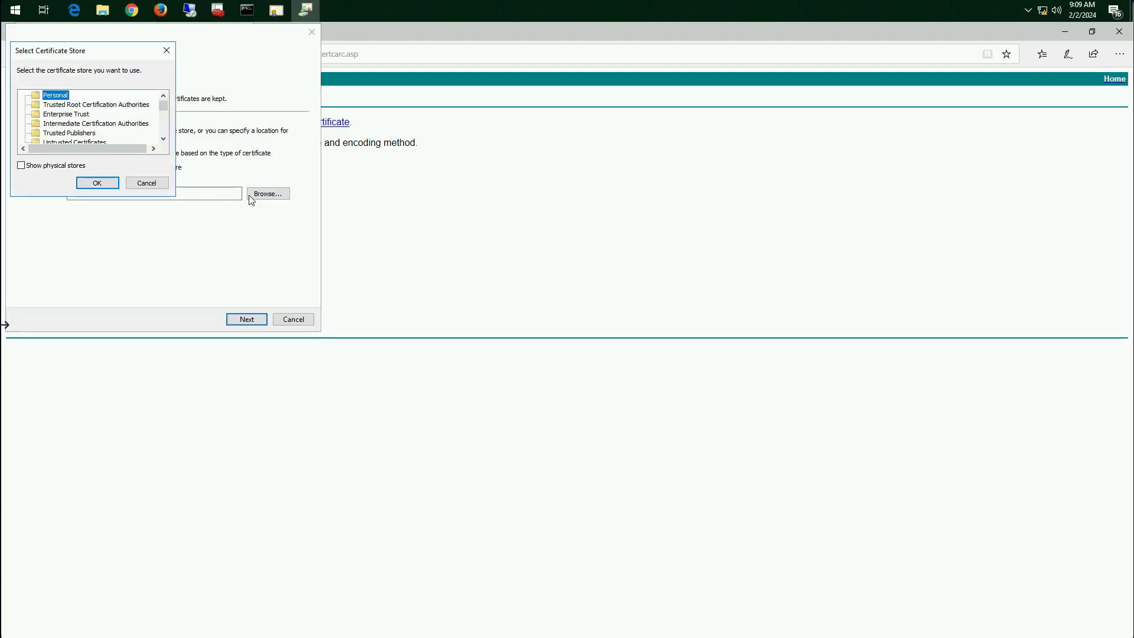
left_click(120, 105)
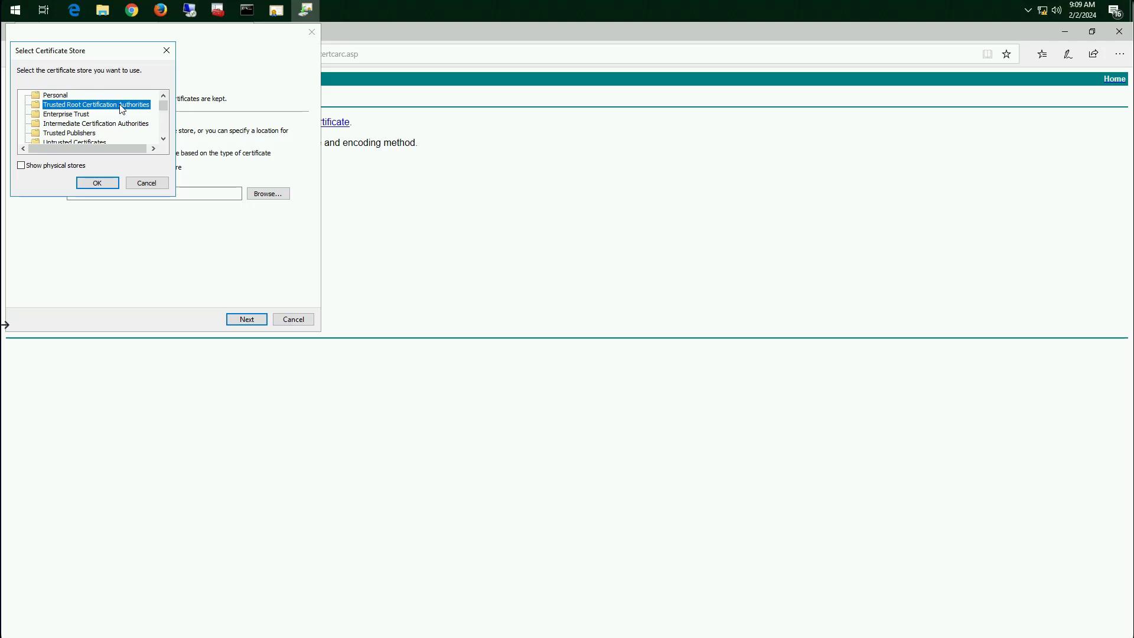
left_click(105, 184)
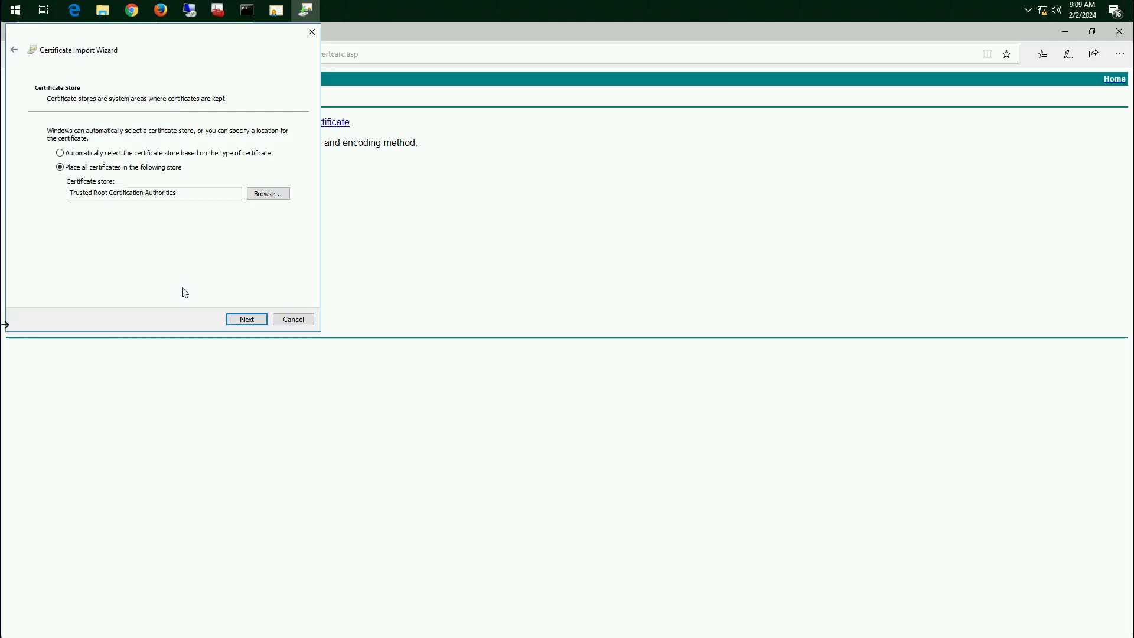
left_click(293, 321)
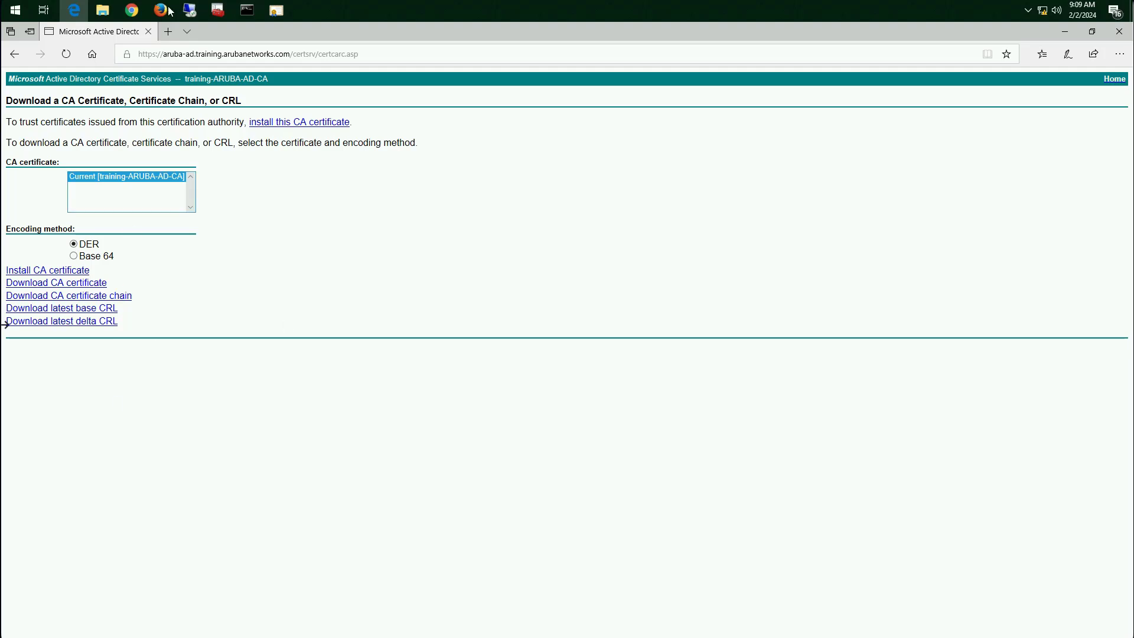
Review the certificate information of the aruba-ad site again, including its serial number and fingerprints
left_click(182, 55)
left_click(128, 56)
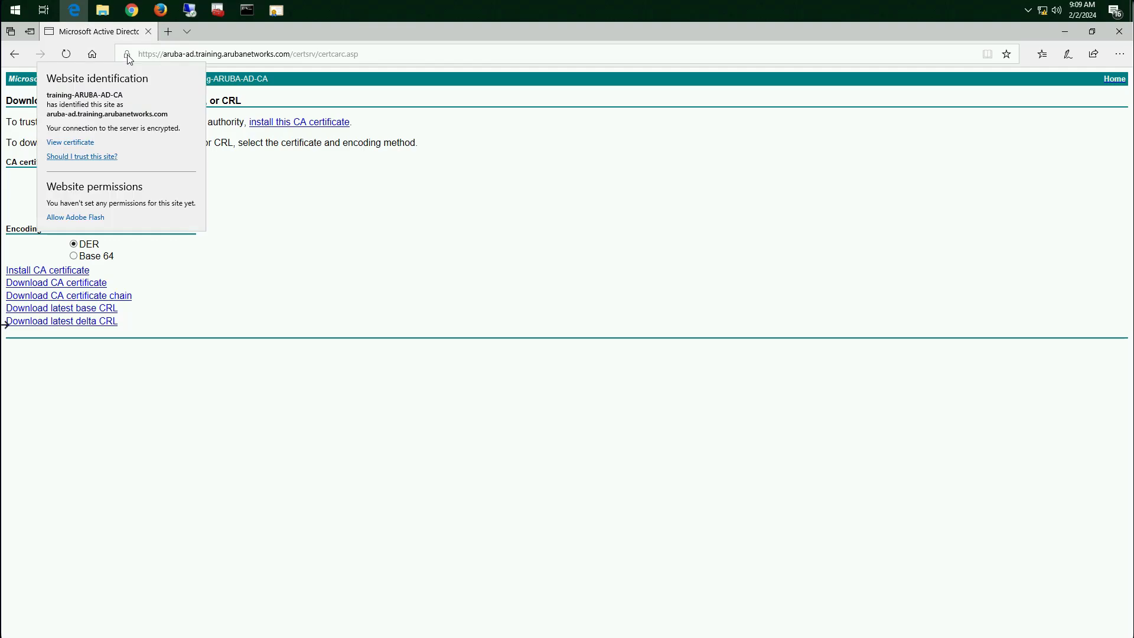
left_click(85, 143)
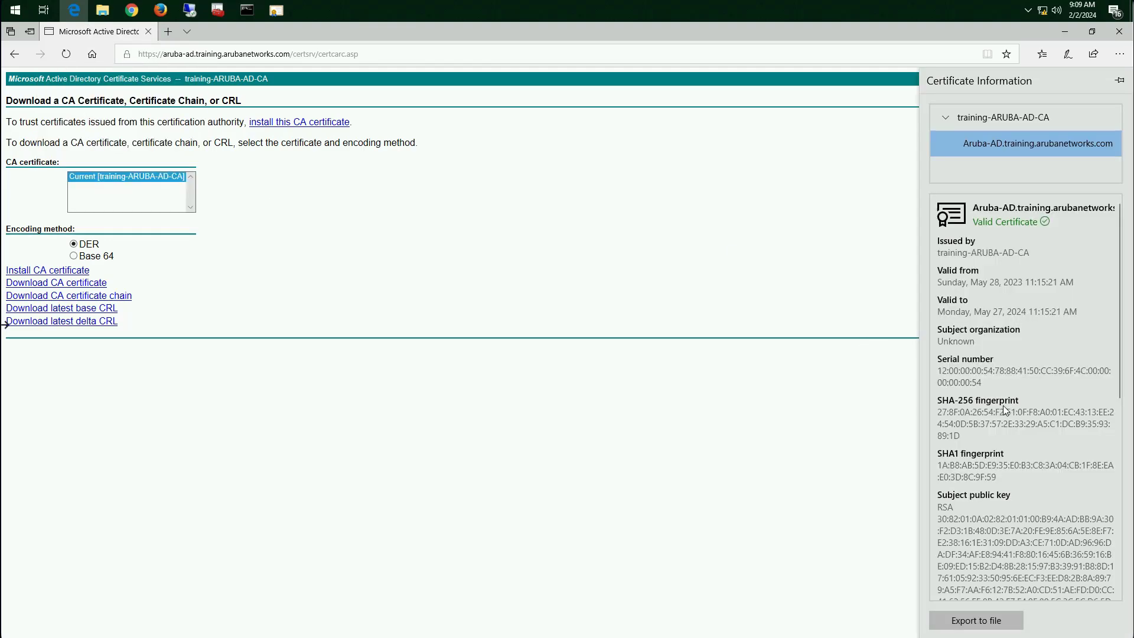
scroll(1003, 405, "down", 6)
scroll(1003, 401, "up", 6)
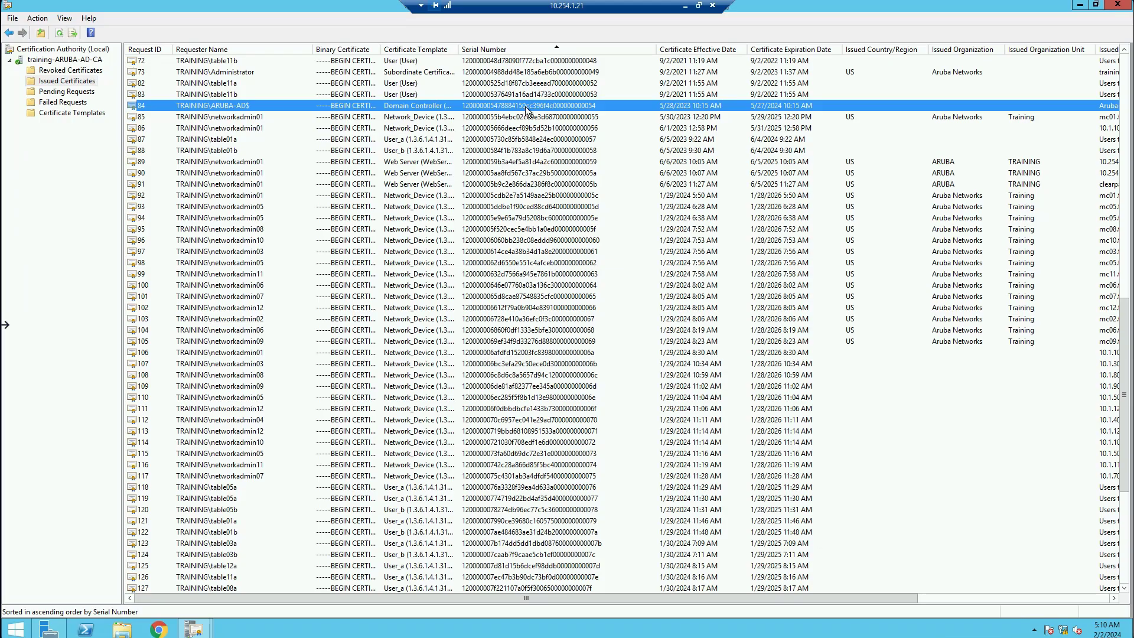
In Certification Authority, examine the serial number in the details of the Aruba-AD domain controller certificate, and minimize the remote session
double_click(227, 106)
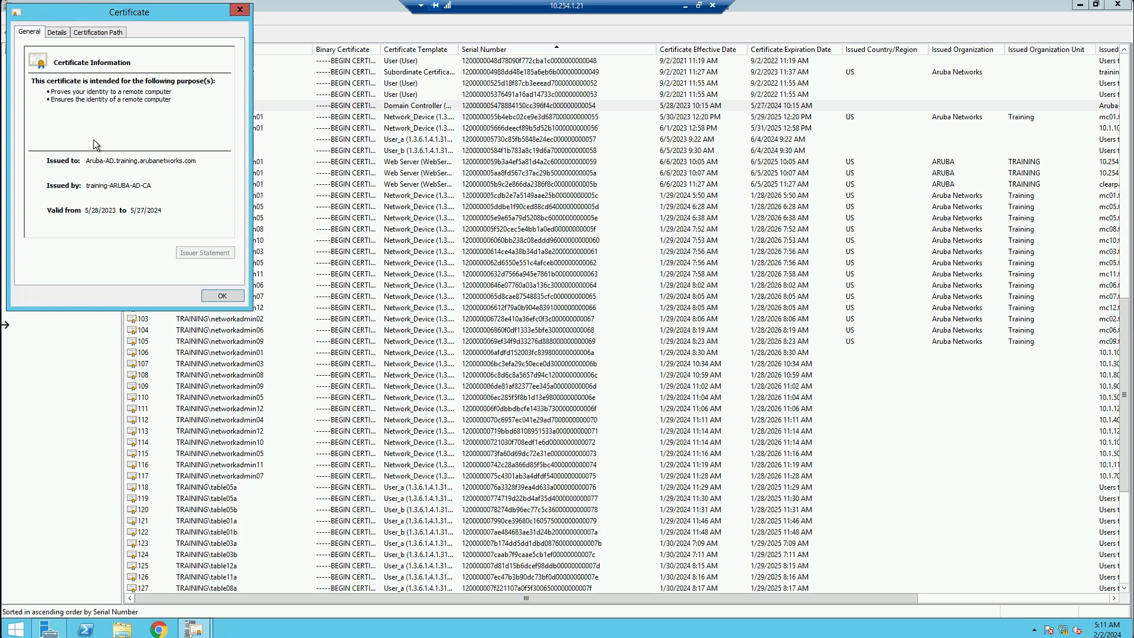
left_click(57, 32)
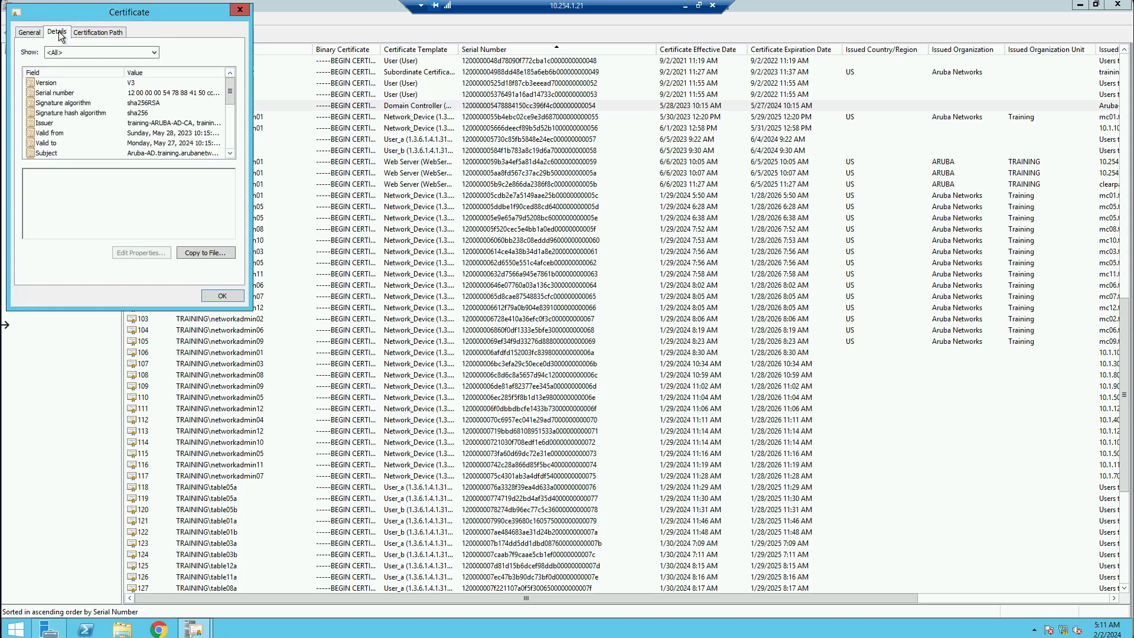
left_click(71, 93)
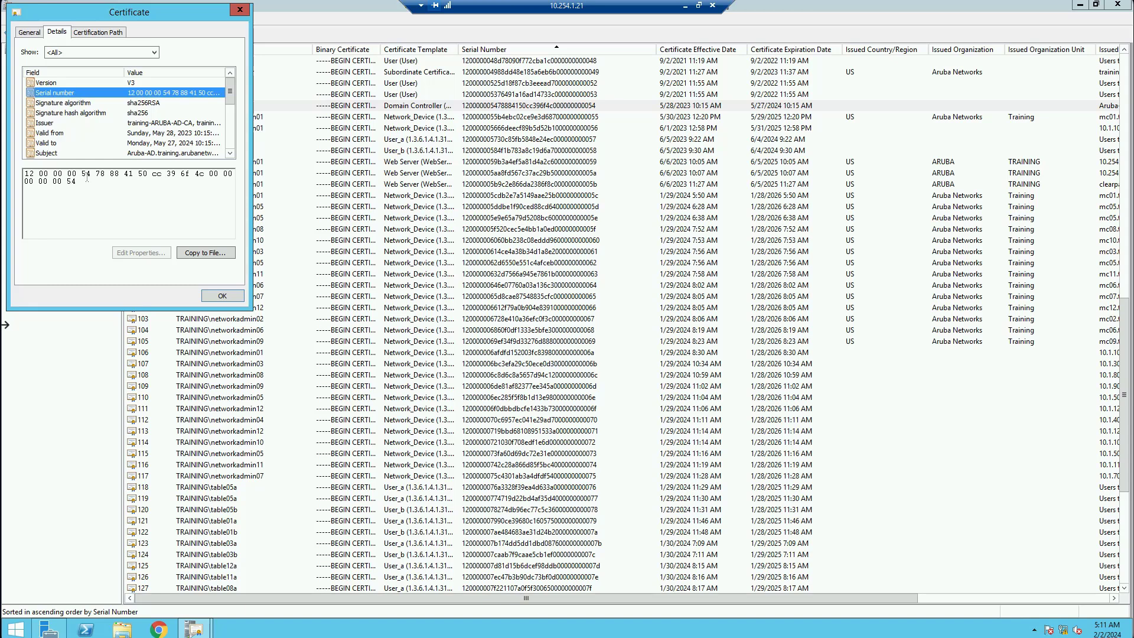
left_click_drag(86, 175, 39, 182)
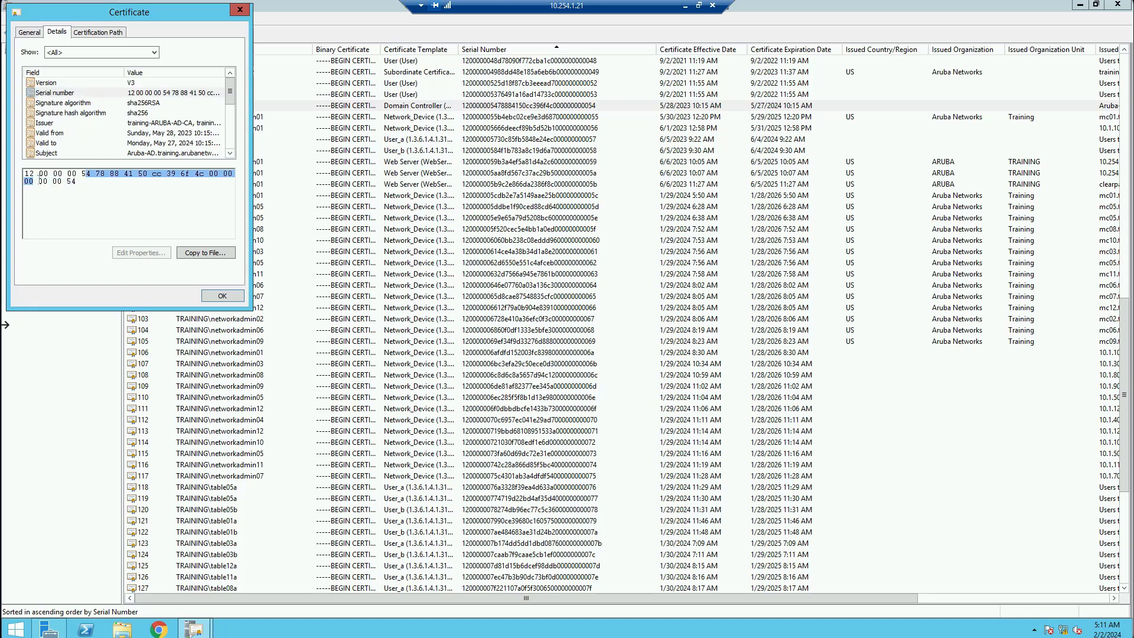
left_click(685, 6)
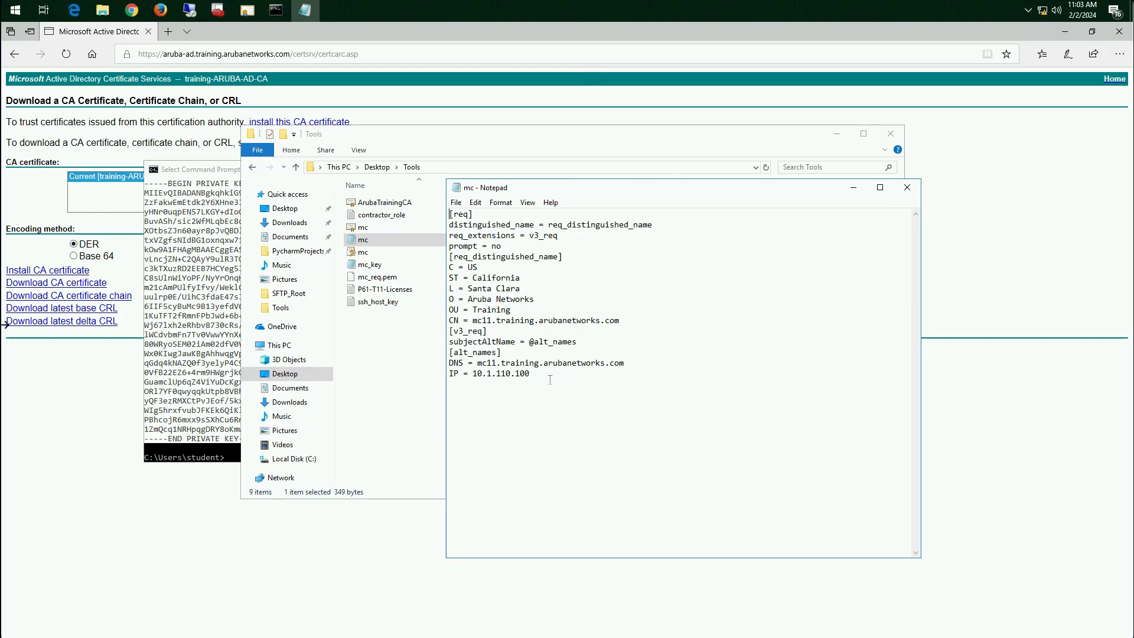
Highlight the full request configuration text in the mc file in Notepad
left_click_drag(550, 378, 443, 213)
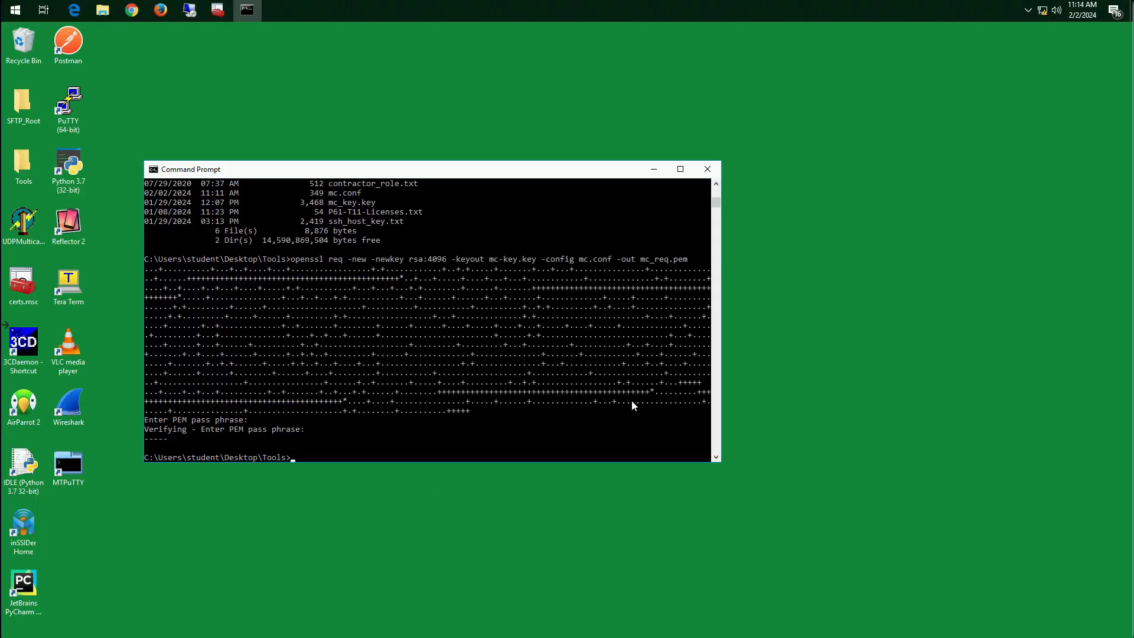
List the files in the Desktop\Tools folder in Command Prompt
type("dir")
key("Return")
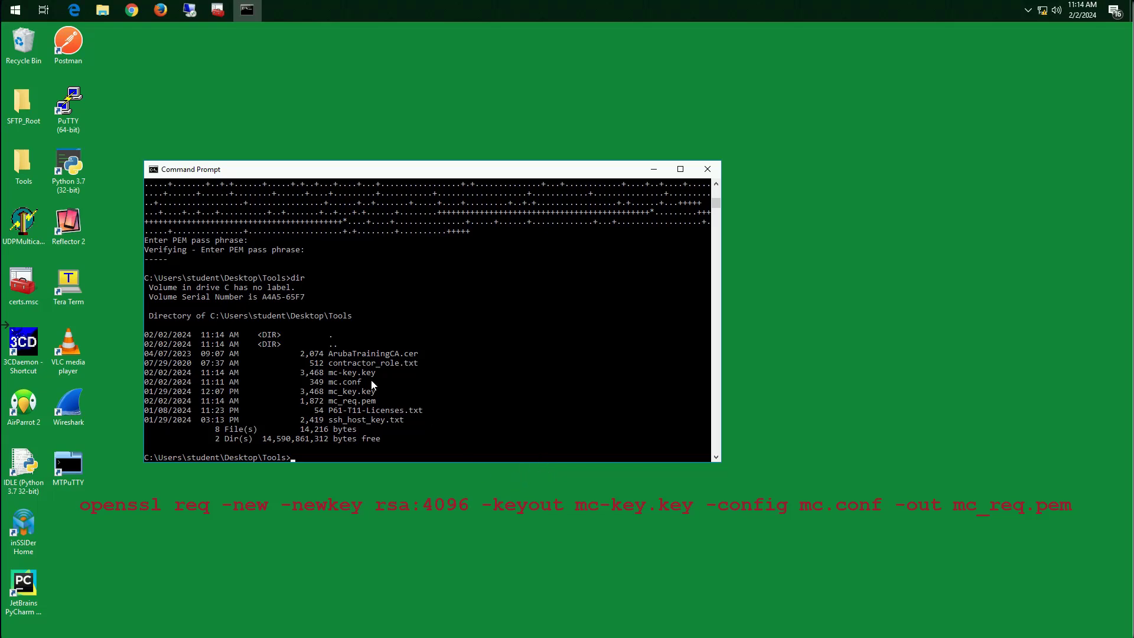
Highlight the file names mc-key.key, mc.conf and mc_req.pem in the directory listing
left_click_drag(374, 374, 328, 377)
left_click_drag(361, 383, 332, 385)
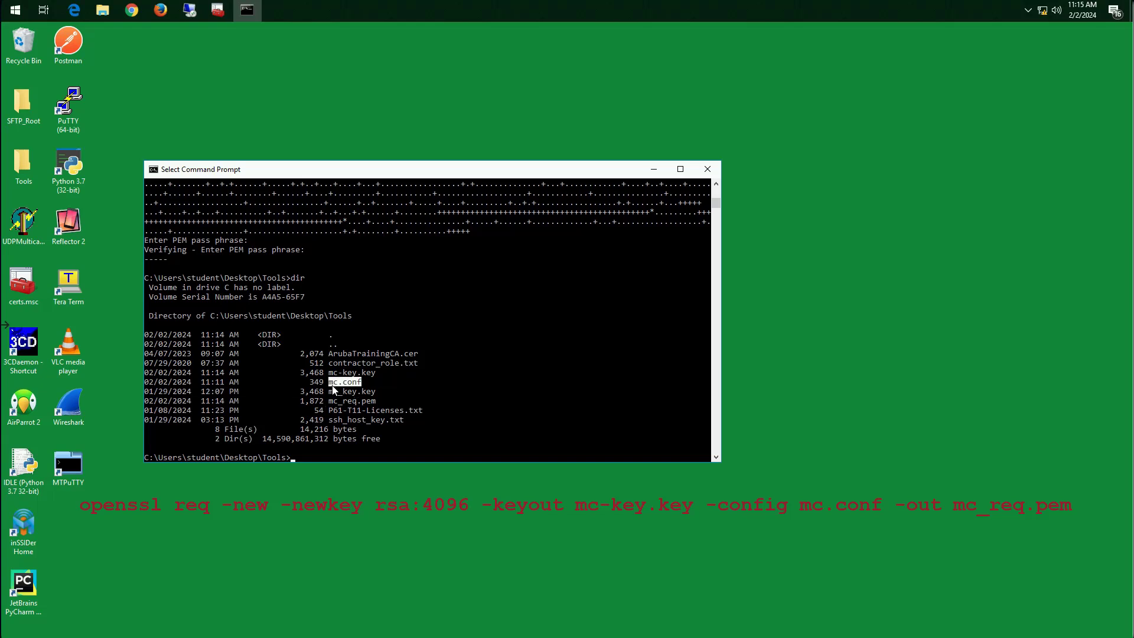
left_click(396, 438)
left_click_drag(378, 403, 331, 403)
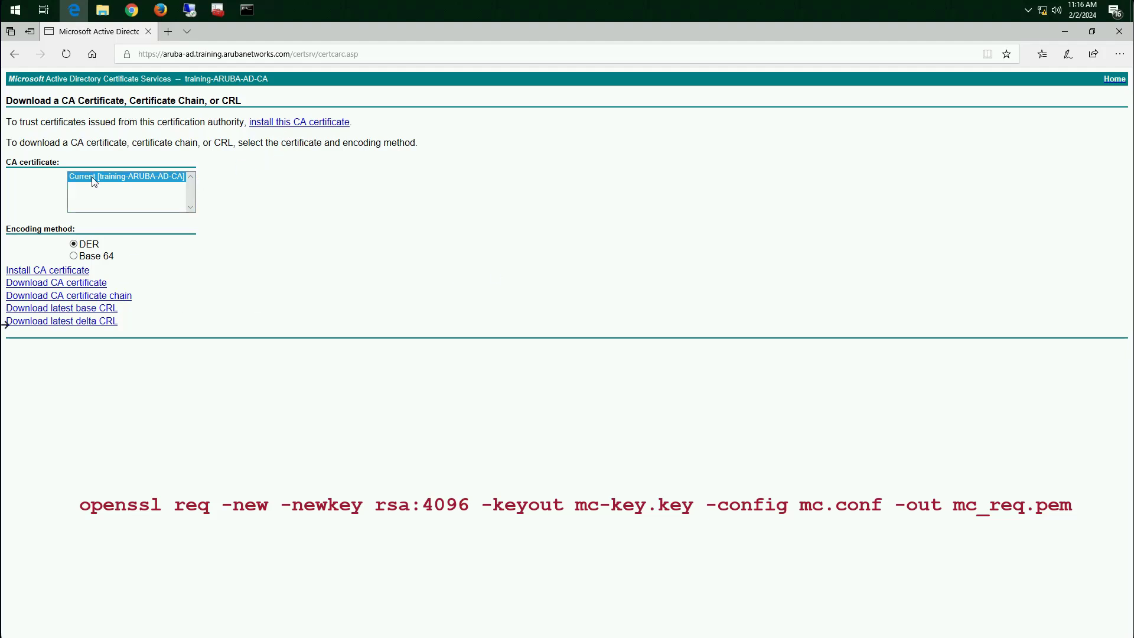
In Edge, open the advanced certificate request form of the Active Directory Certificate Services site
left_click(15, 54)
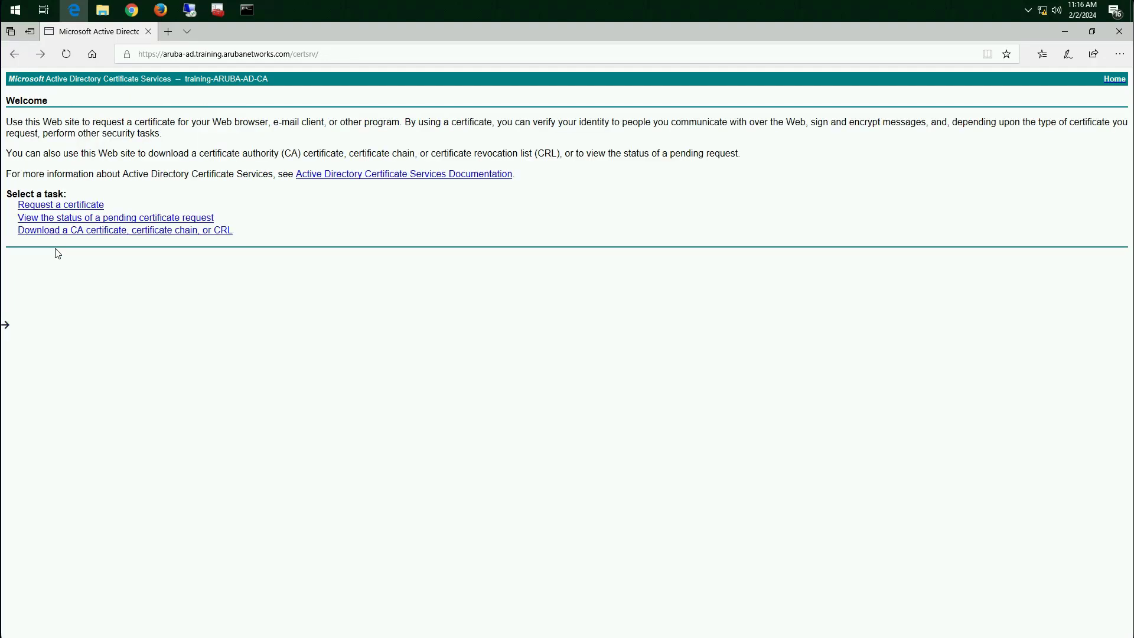
left_click(40, 207)
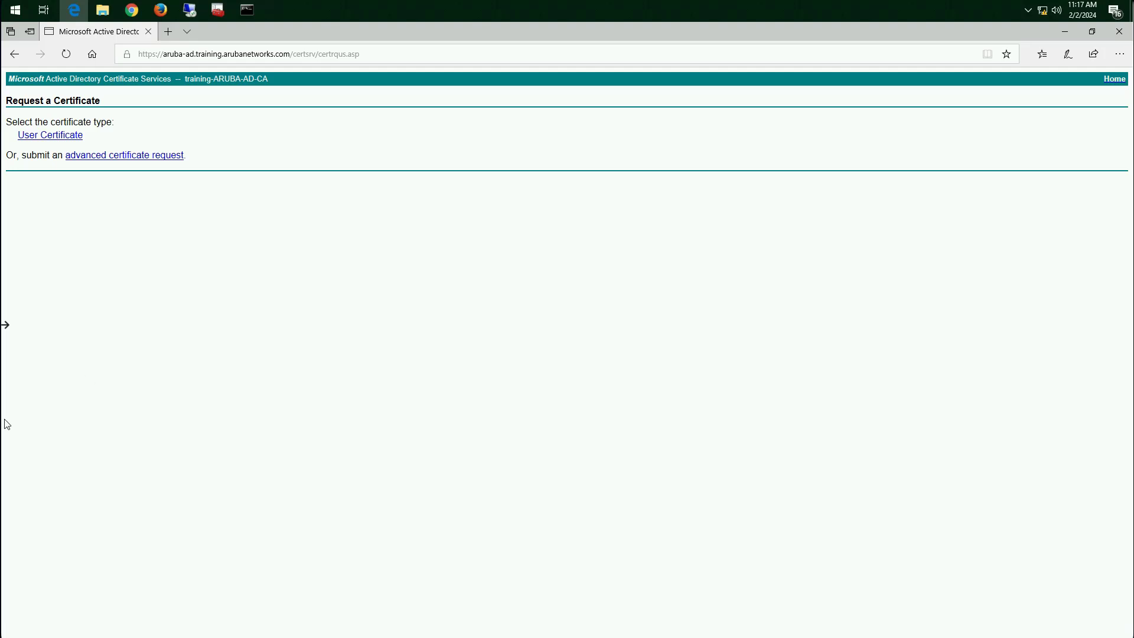
left_click(105, 156)
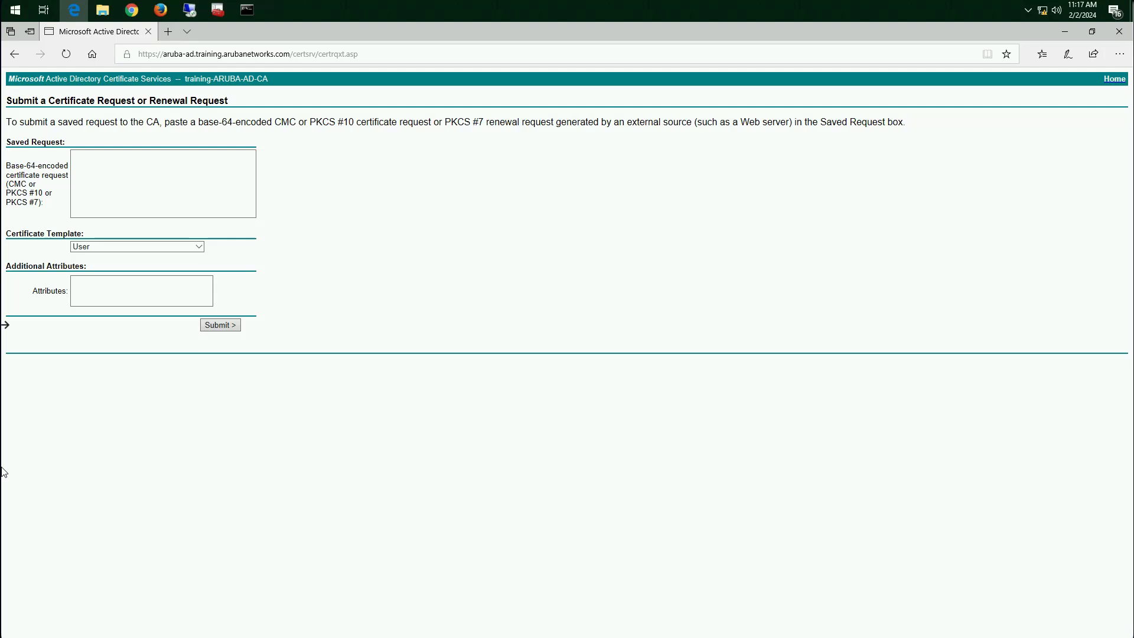
Open mc_req.pem from the Tools folder in File Explorer, using Notepad as the program
left_click(106, 13)
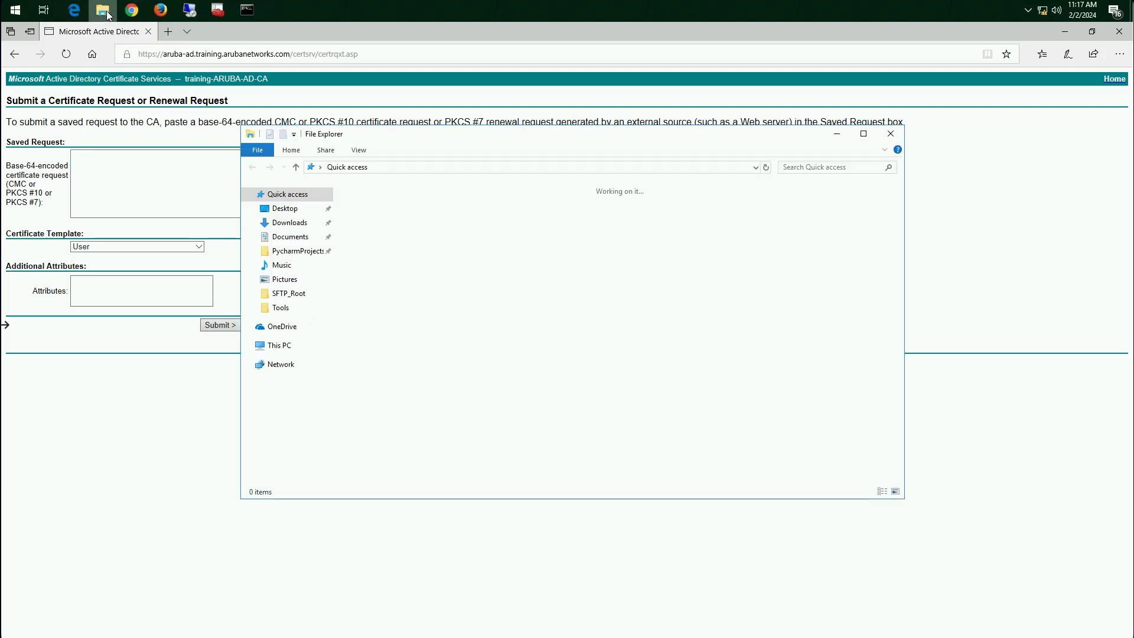
left_click(286, 308)
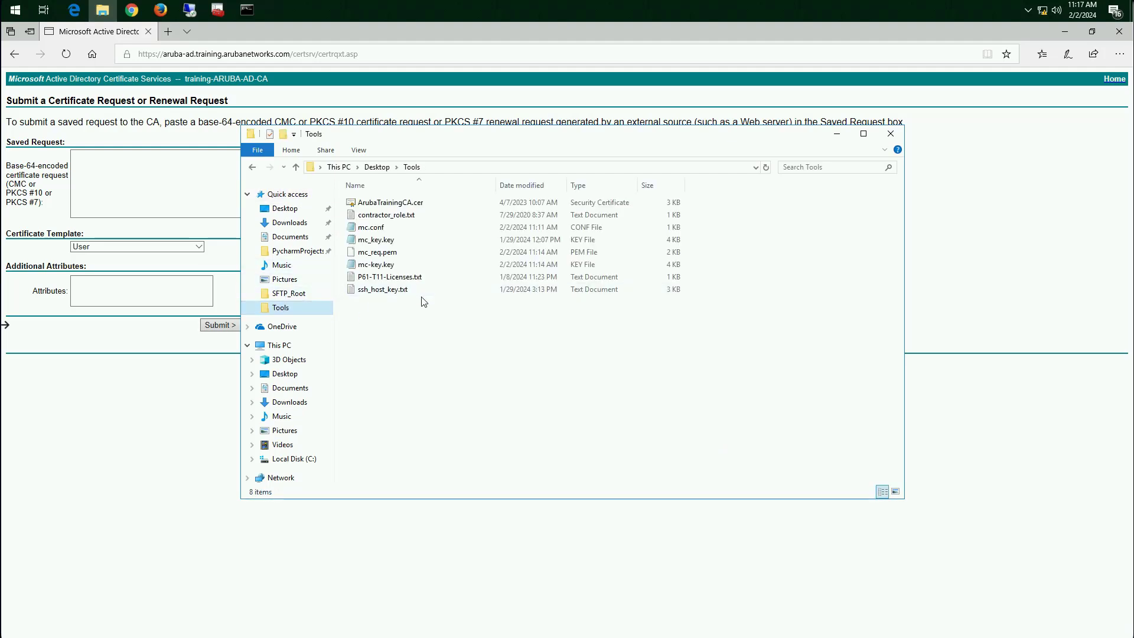
left_click(388, 253)
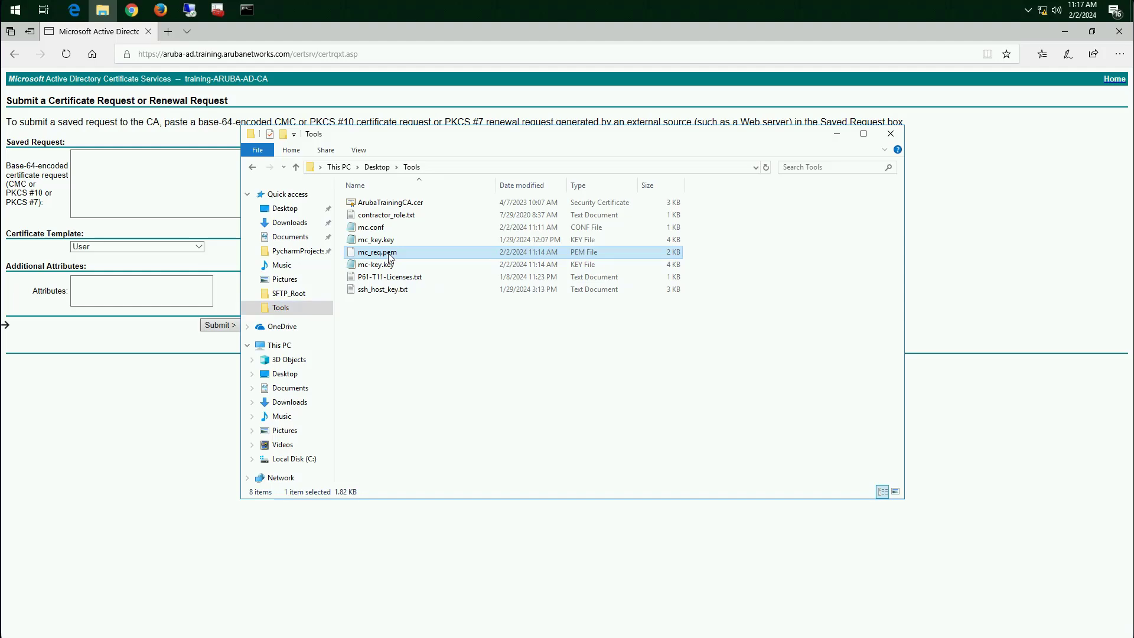
double_click(390, 259)
left_click(484, 211)
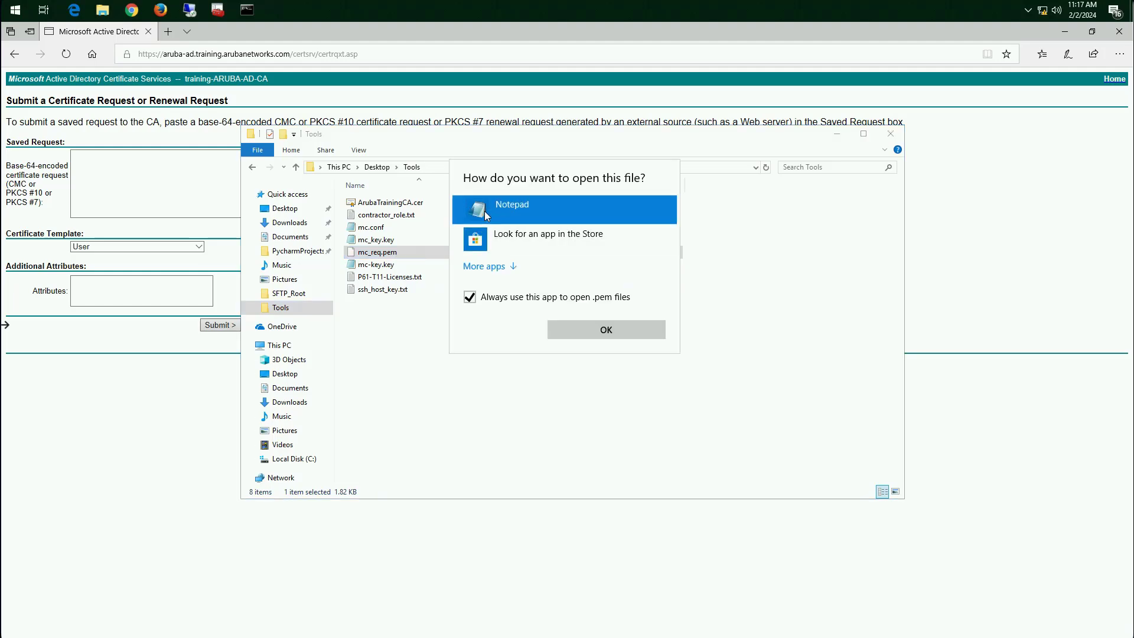
double_click(484, 211)
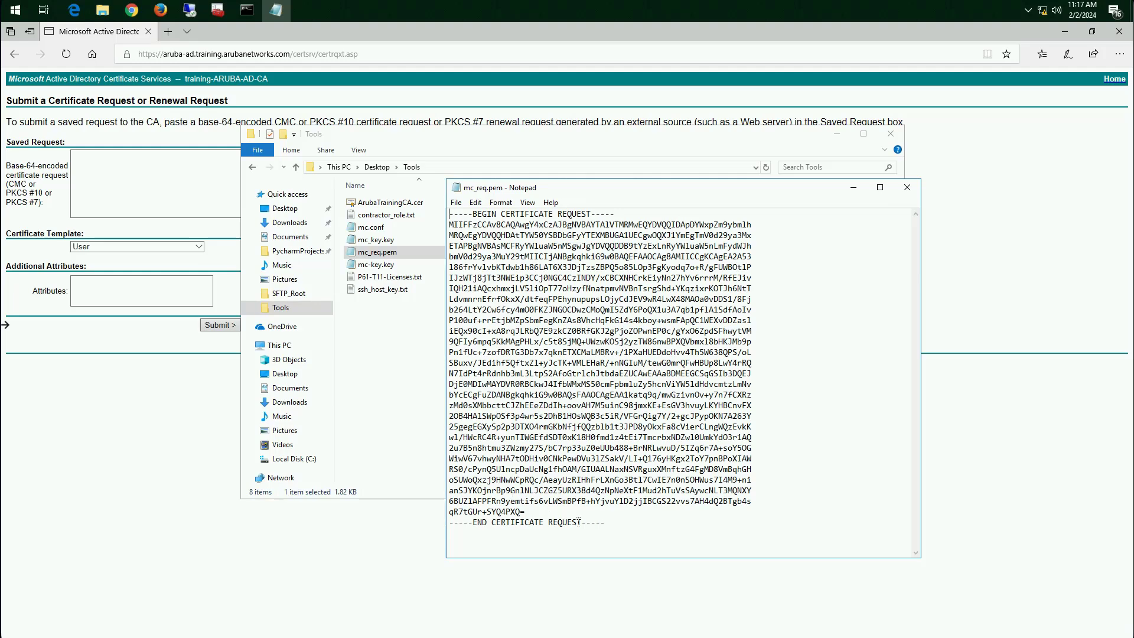
Copy the full certificate request text from mc_req.pem into the Saved Request box of the Certificate Services form in Edge
left_click_drag(578, 522, 448, 214)
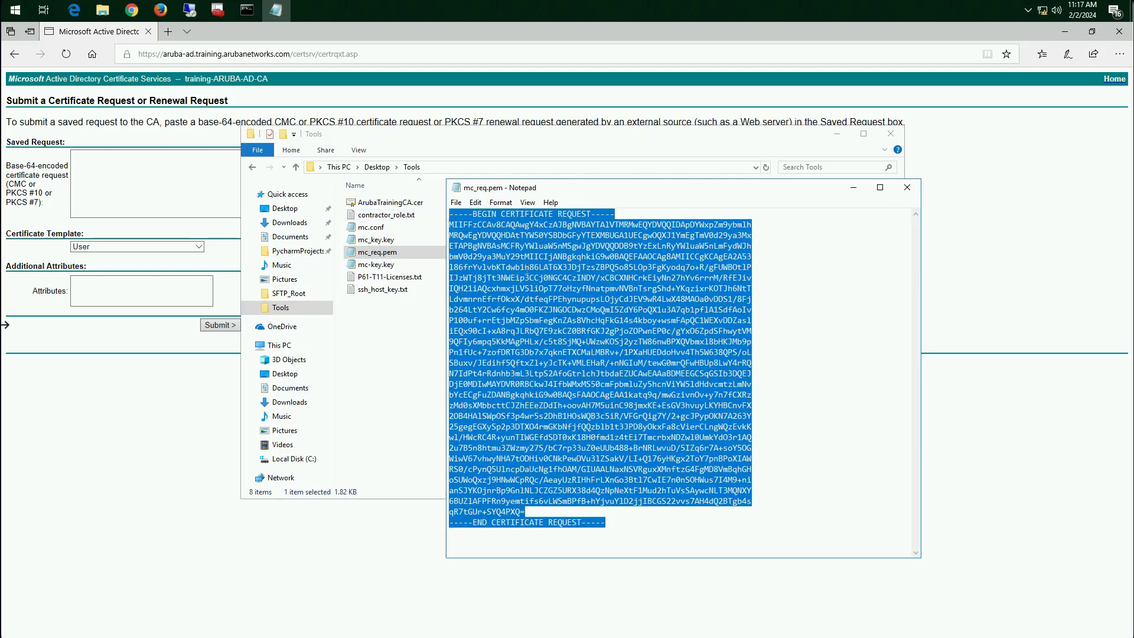
right_click(523, 260)
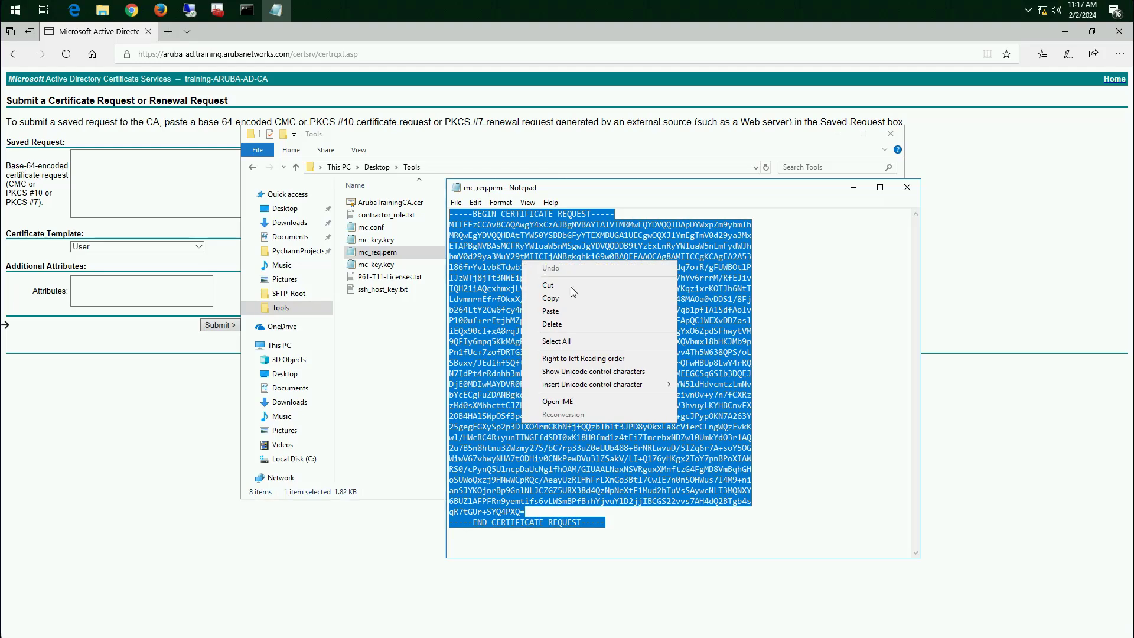
left_click(575, 300)
left_click(116, 173)
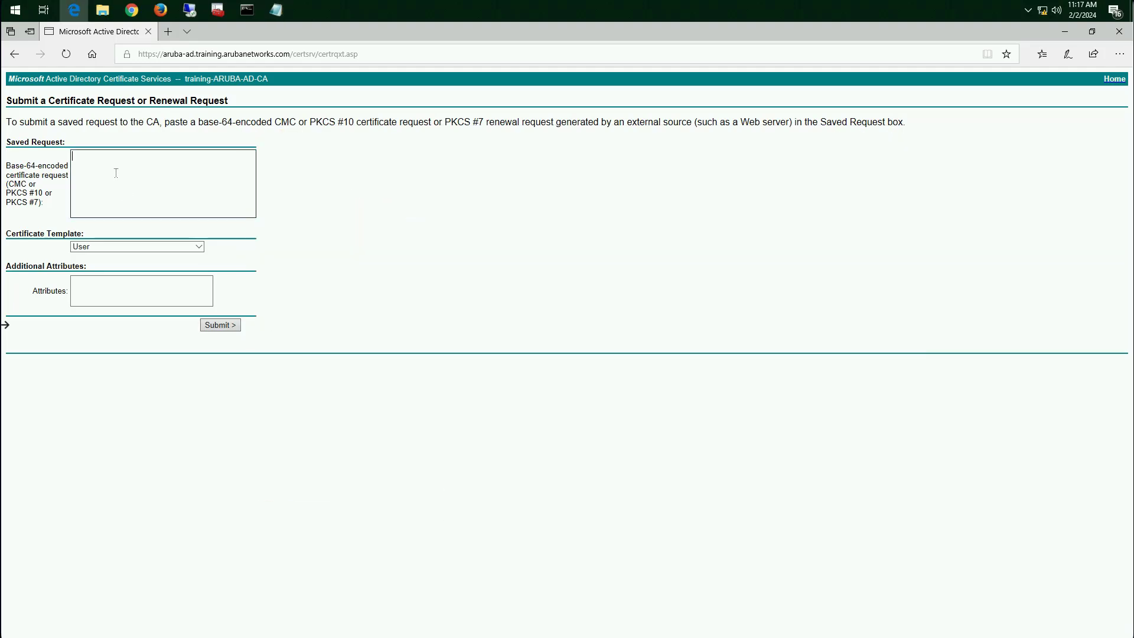
right_click(115, 173)
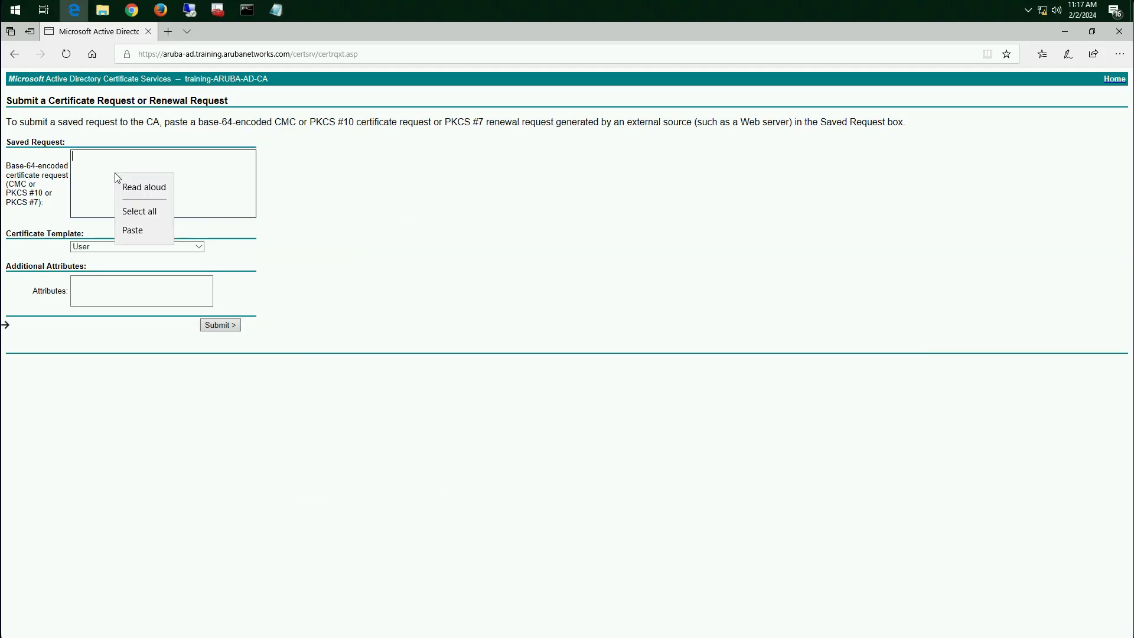
left_click(144, 230)
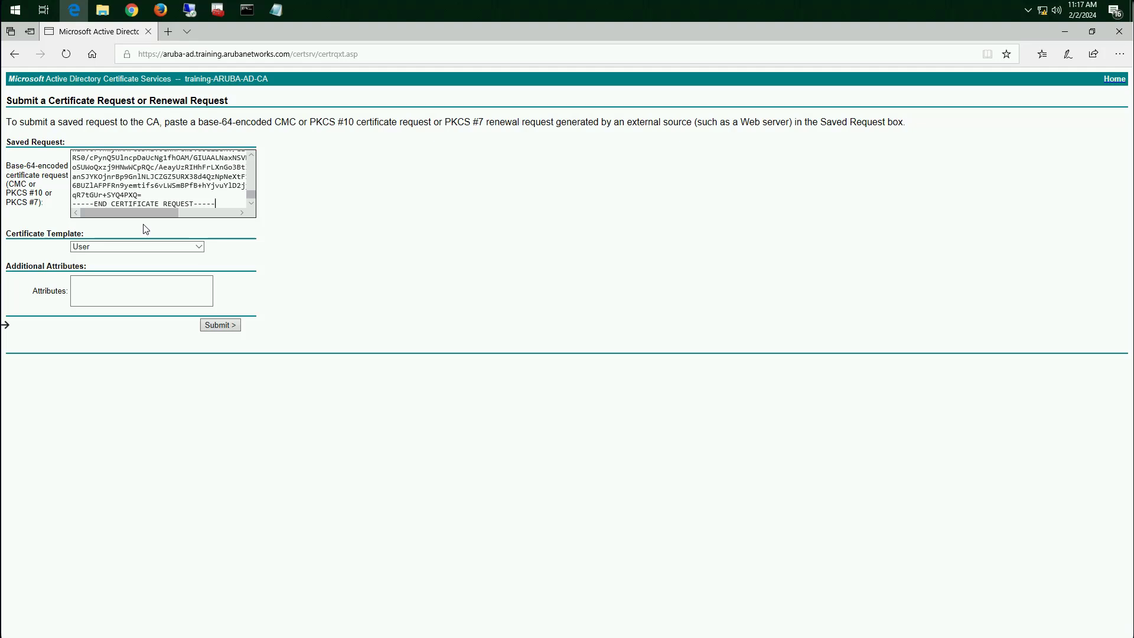
Set the certificate template to Network_Device and submit the certificate request
left_click(179, 248)
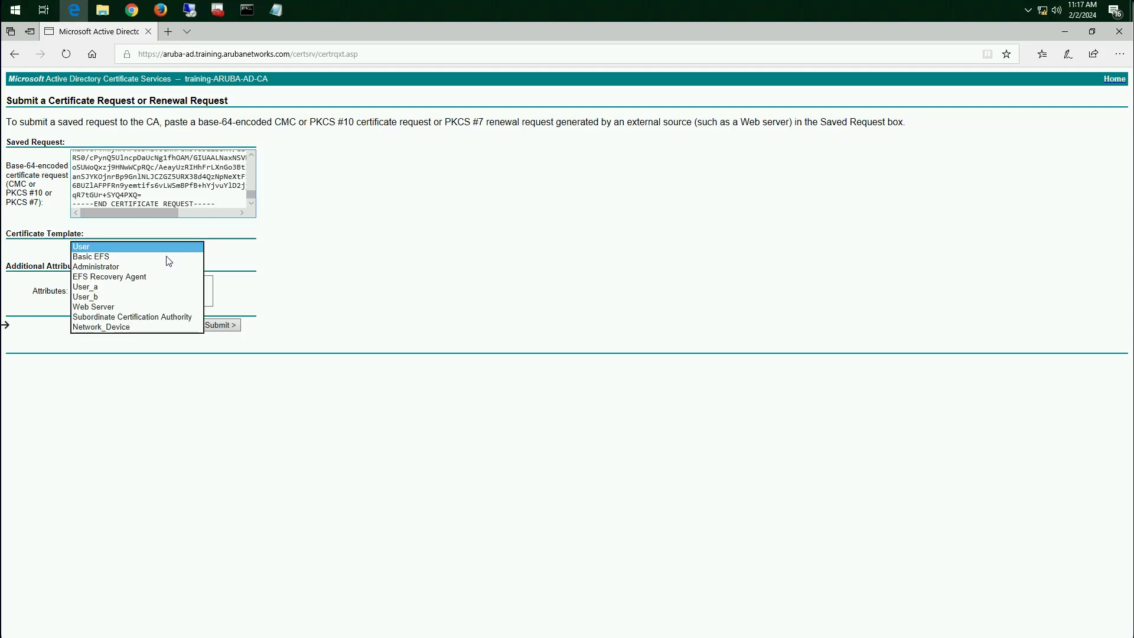
left_click(147, 329)
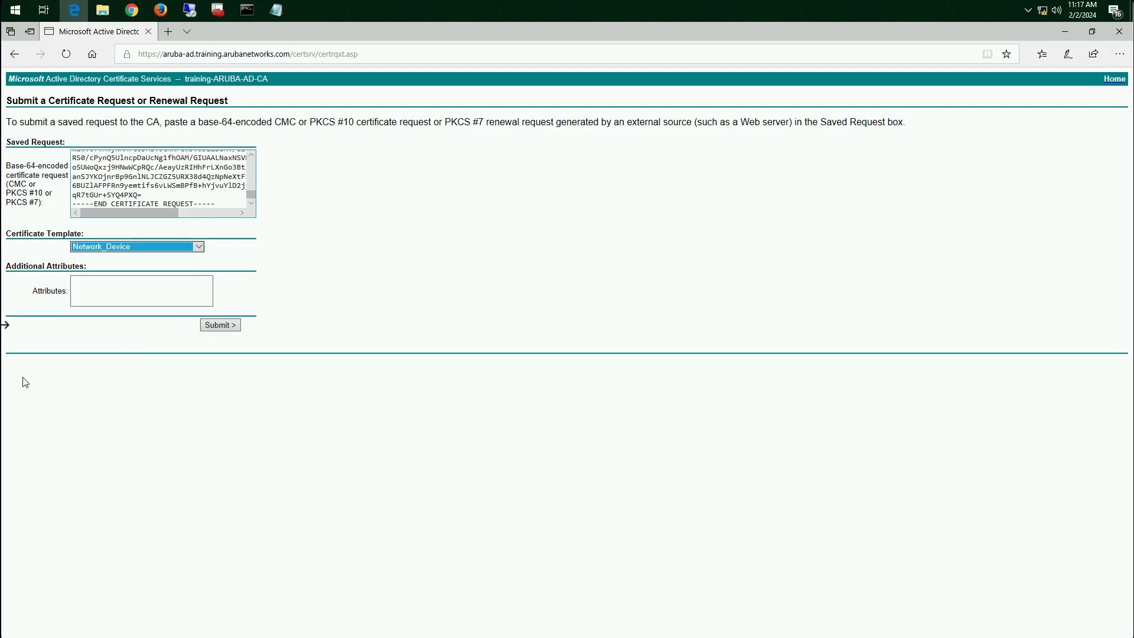
left_click(226, 323)
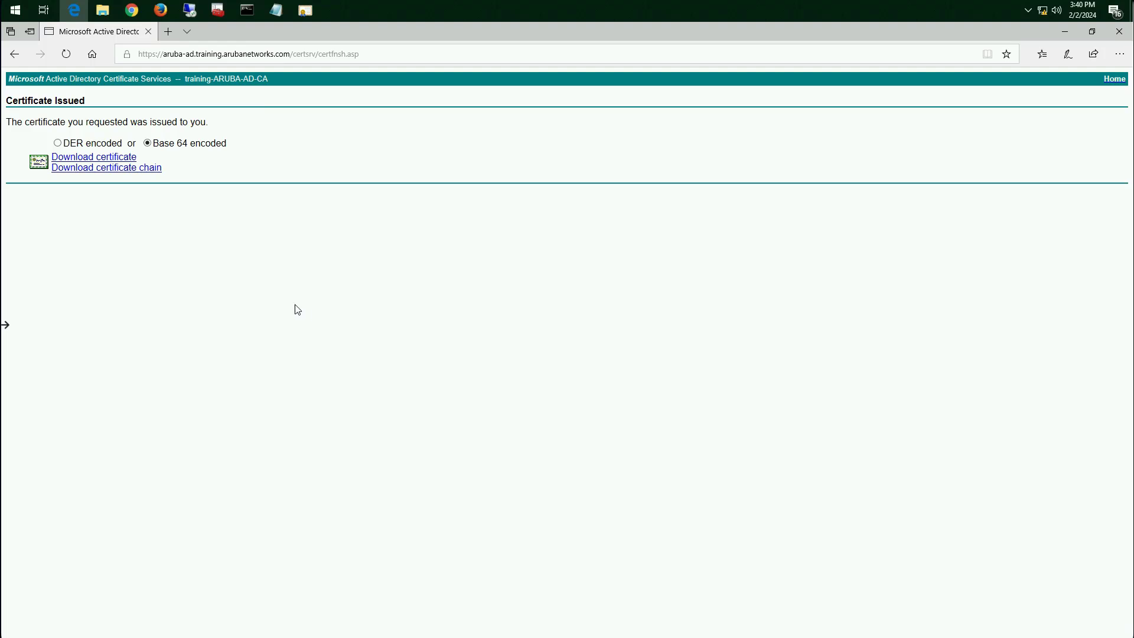
Download the issued Base 64 certificate as mc.cer into the Tools folder, and locate mc.cer and mc-key.key there
left_click(93, 158)
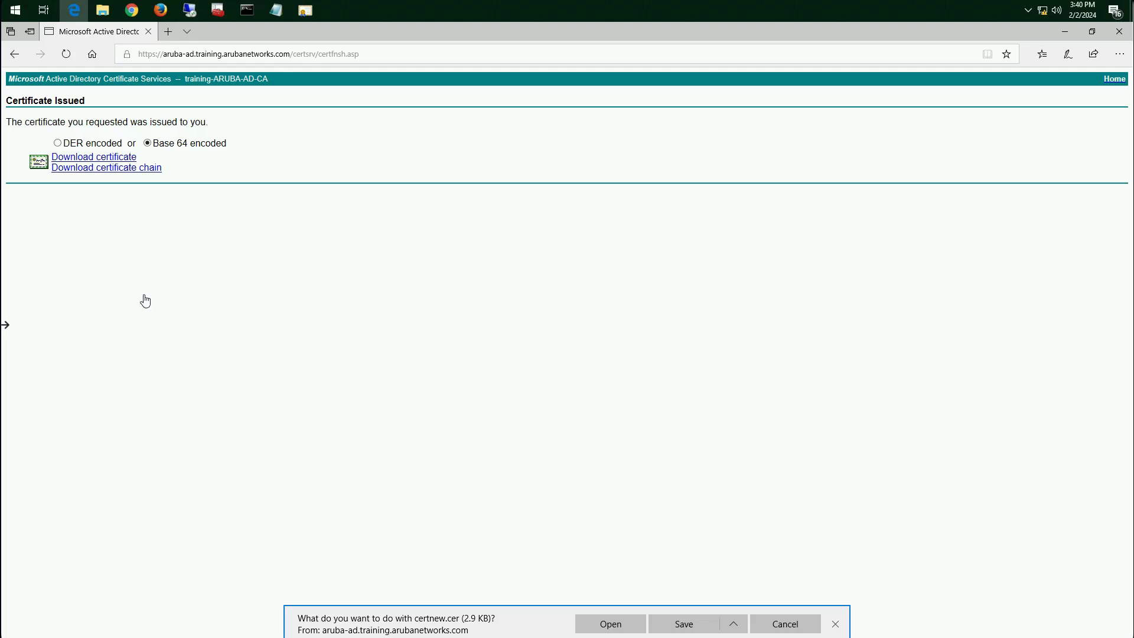
left_click(733, 625)
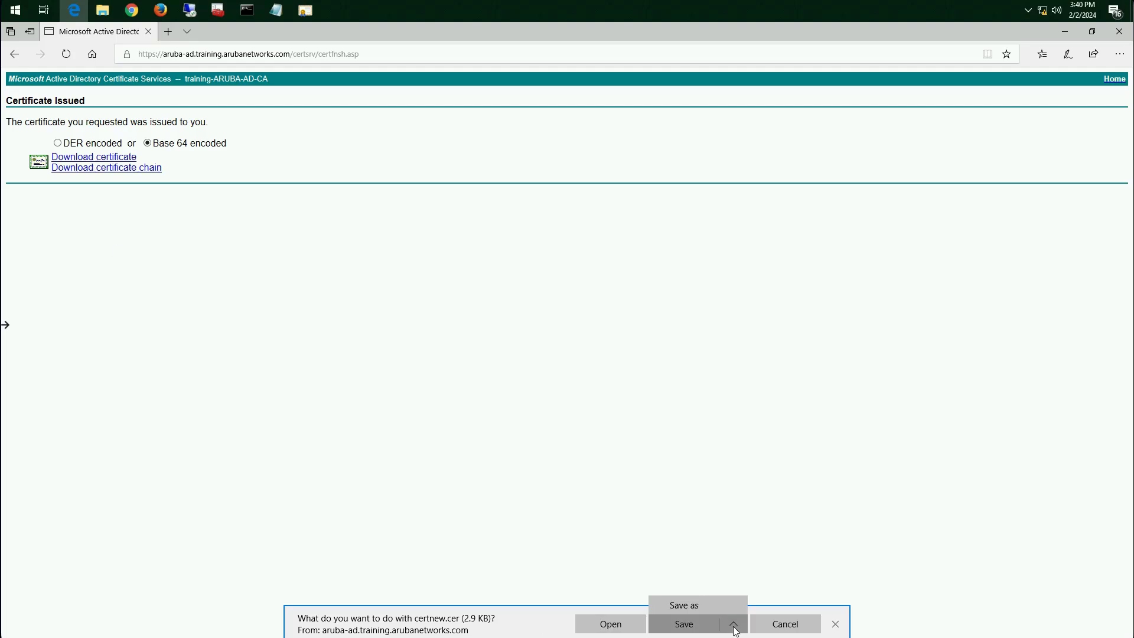
left_click(693, 605)
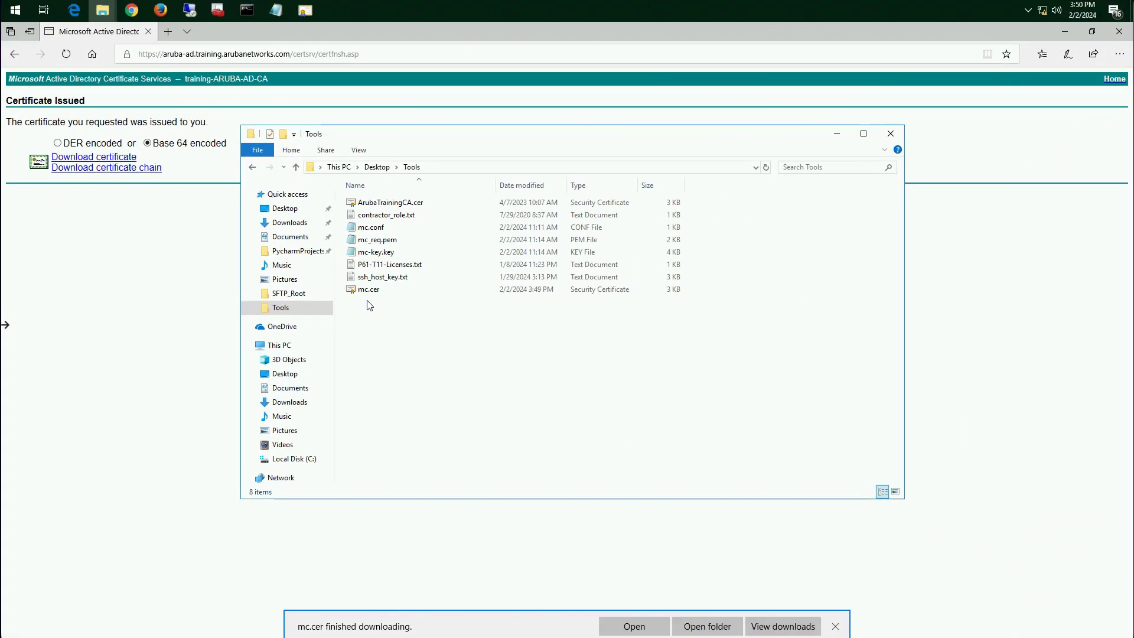
left_click(378, 293)
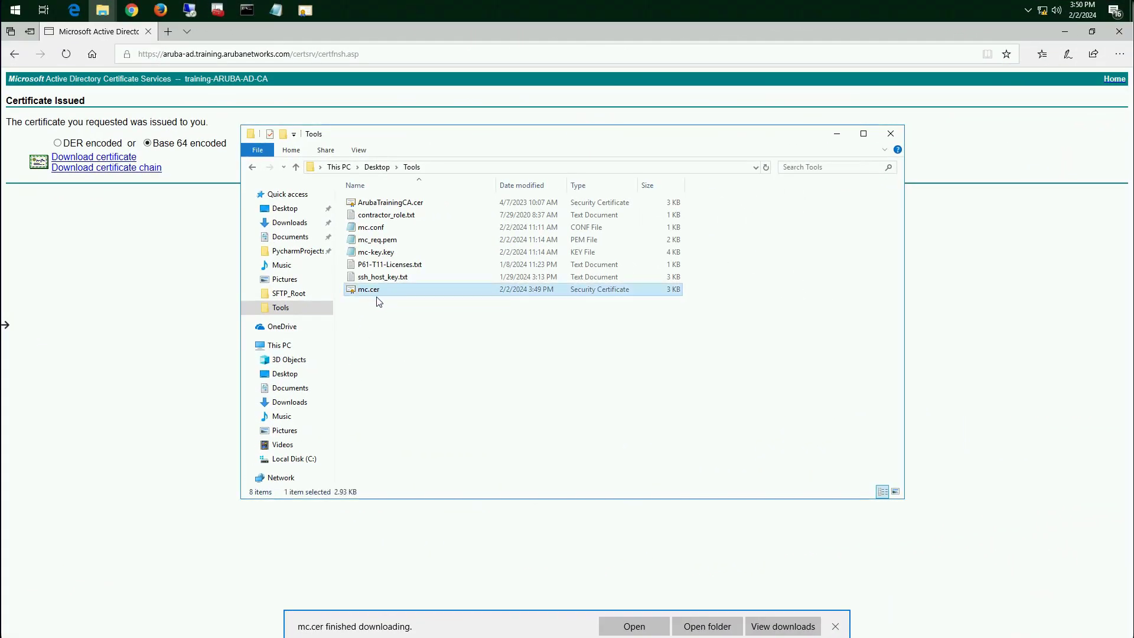
left_click(395, 255)
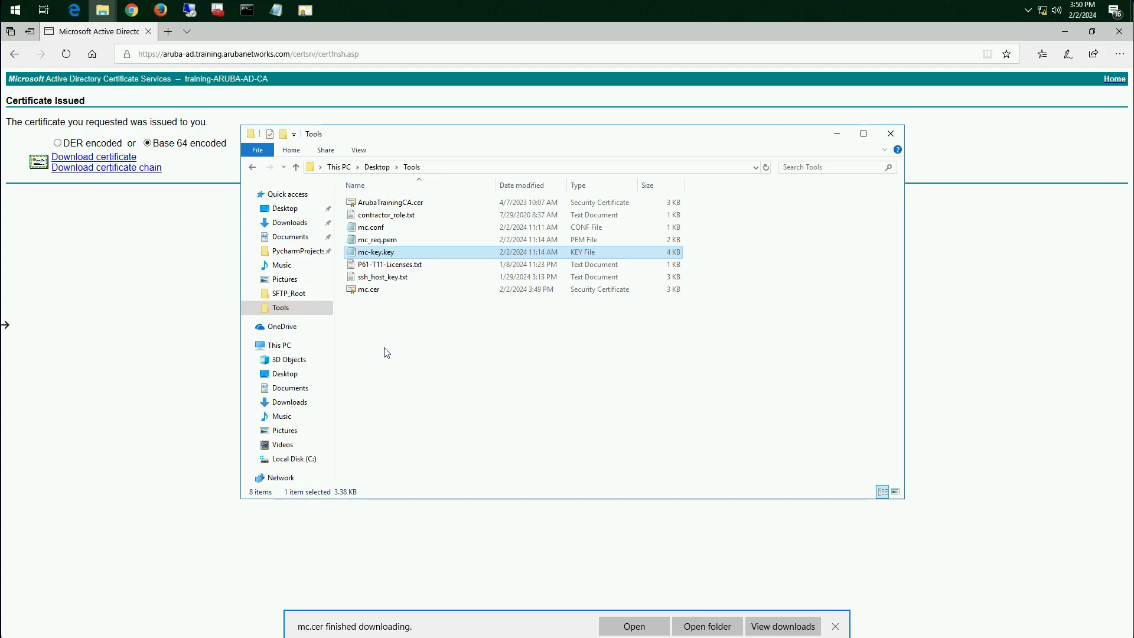
In Command Prompt, run openssl pkcs12 -export -inkey mc-key.key -in mc.cer -out mc.pfx
left_click(247, 10)
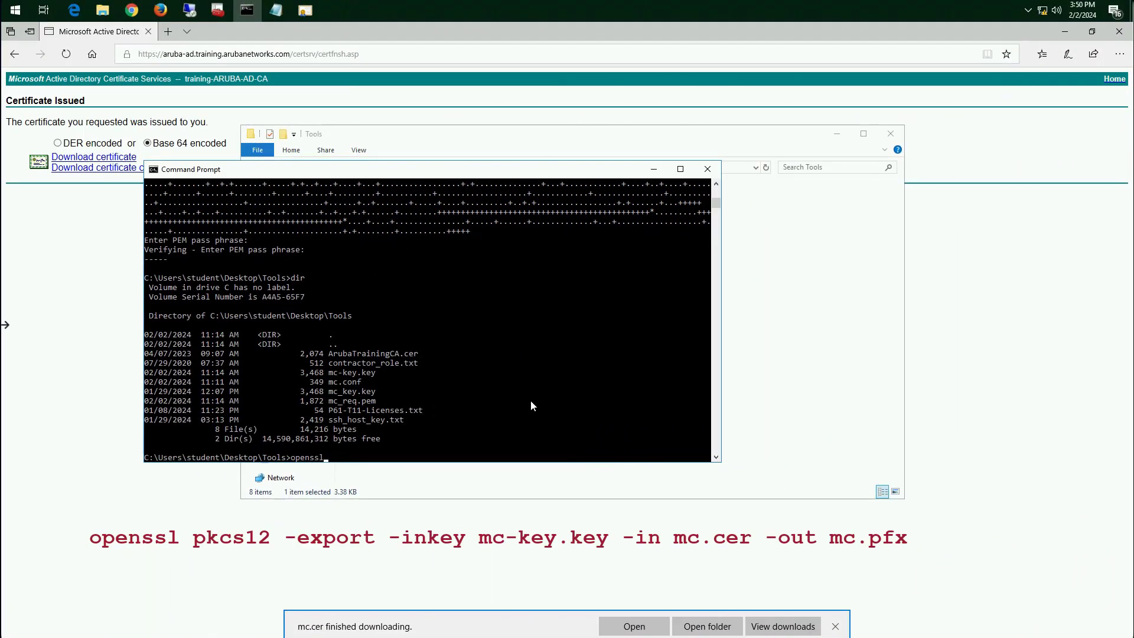
type("-export -inkey mc-key.key -in mc.c")
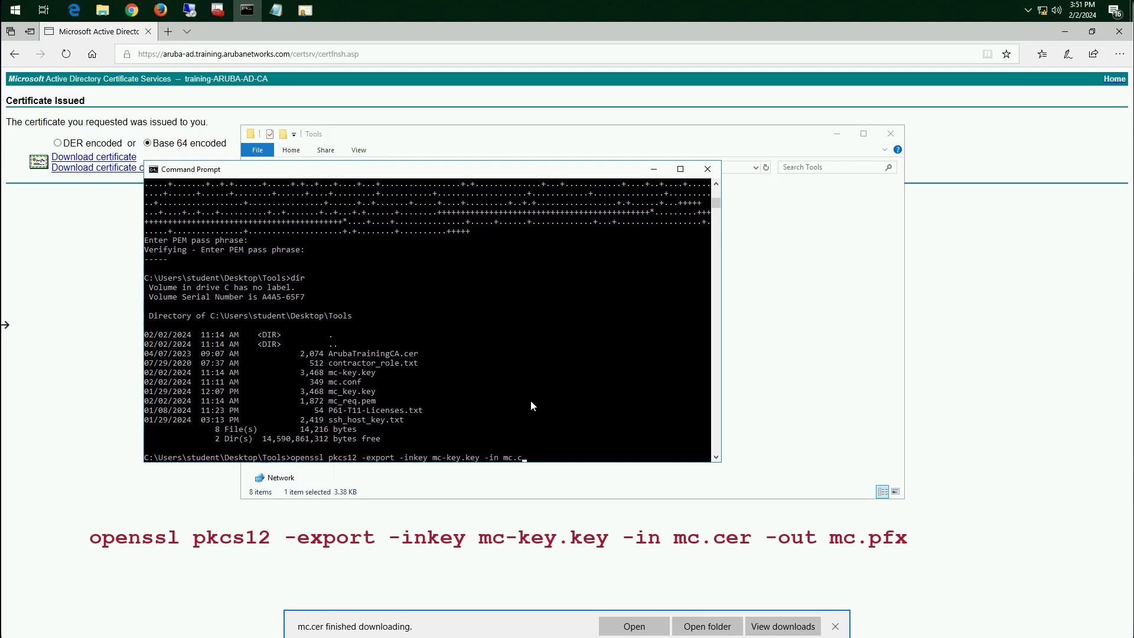
type("er -out mc.pfx")
key("Return")
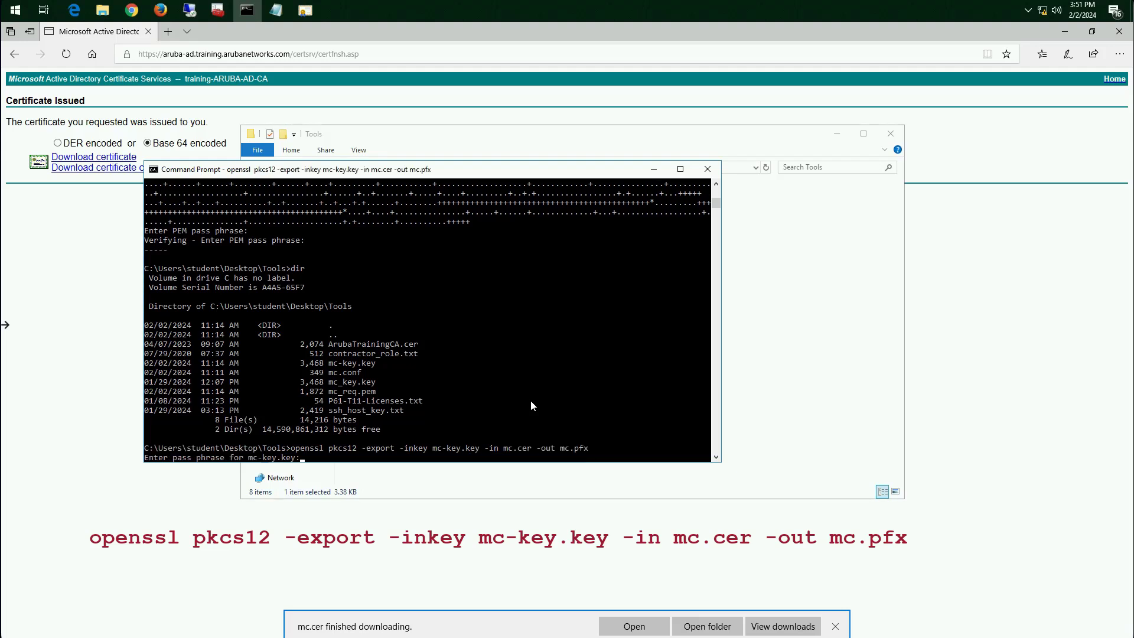
Enter the pass phrase for mc-key.key and the export password with its verification, and select the exported mc.pfx in the Tools folder
key("Return")
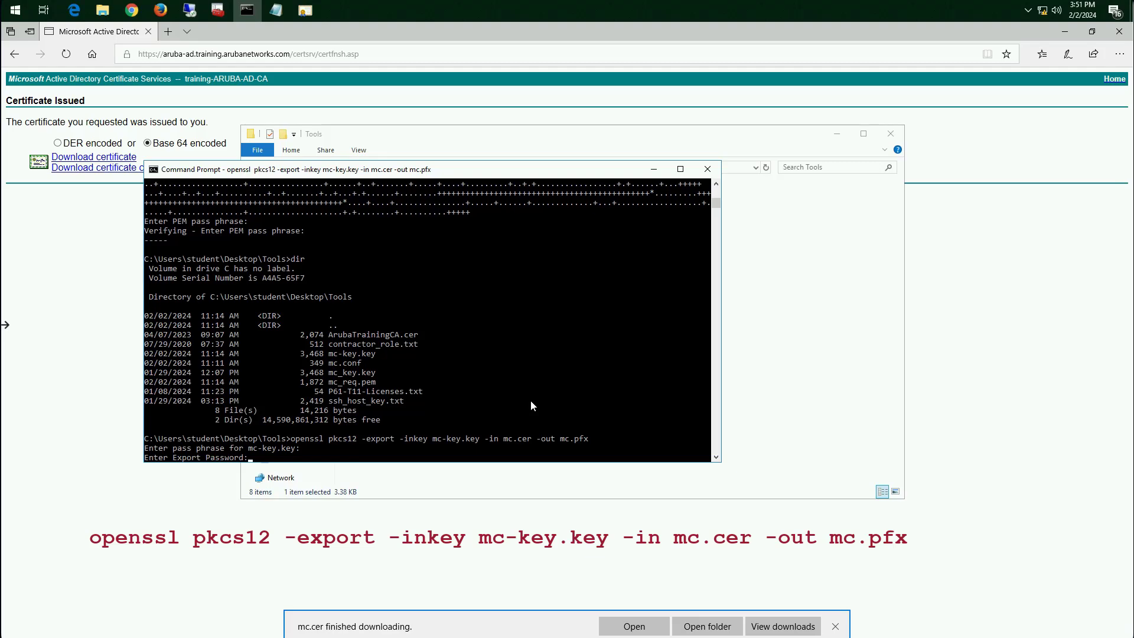
key("Return")
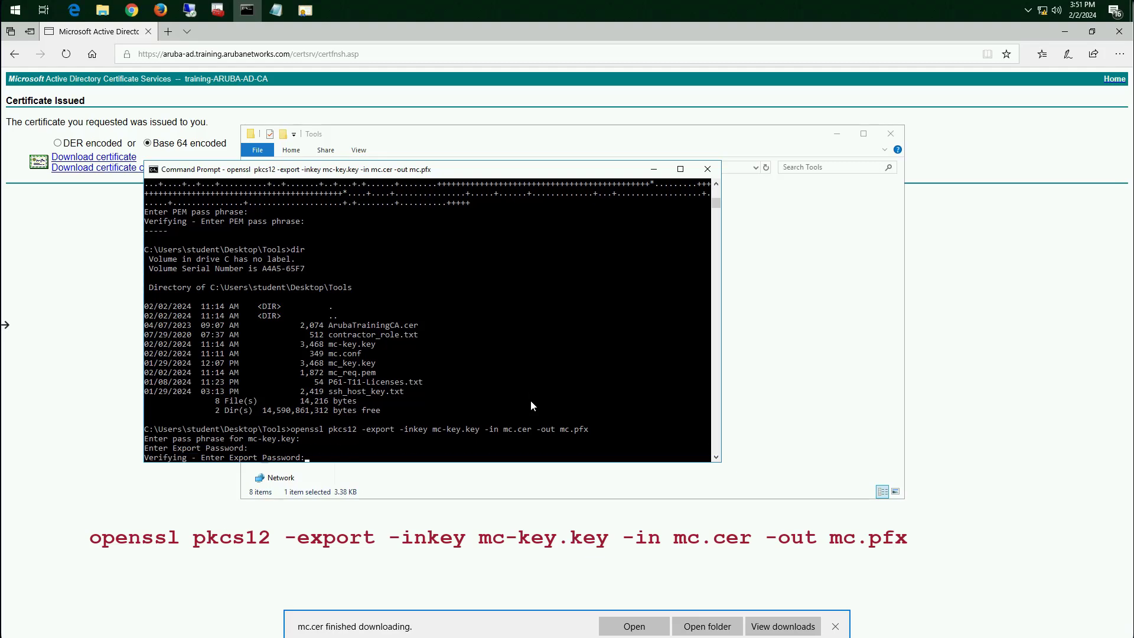
key("Return")
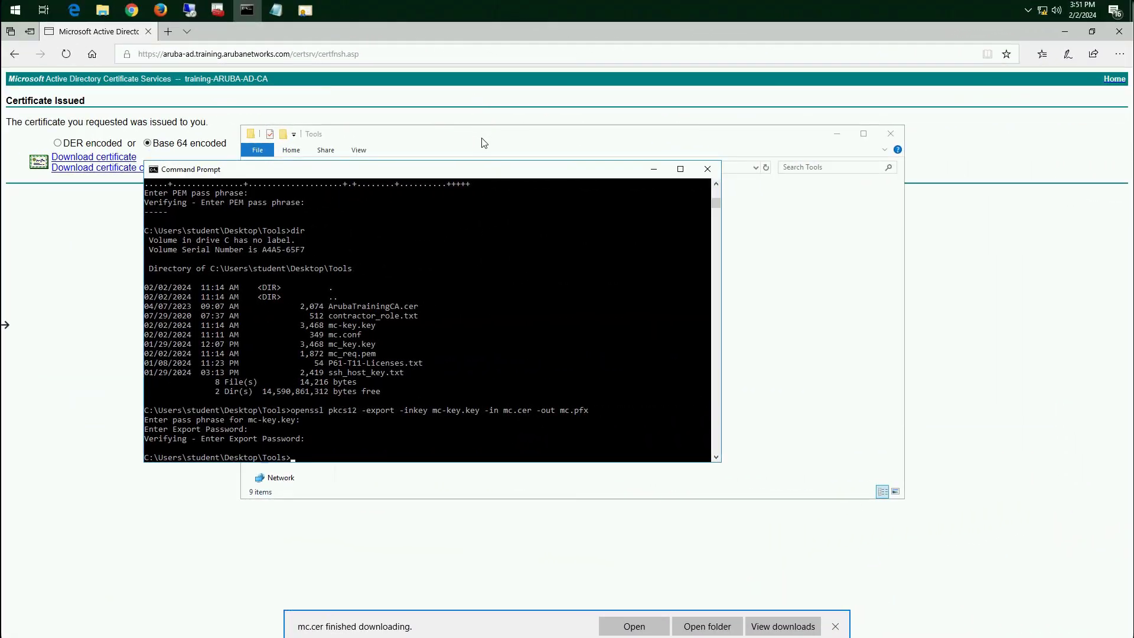
left_click(480, 140)
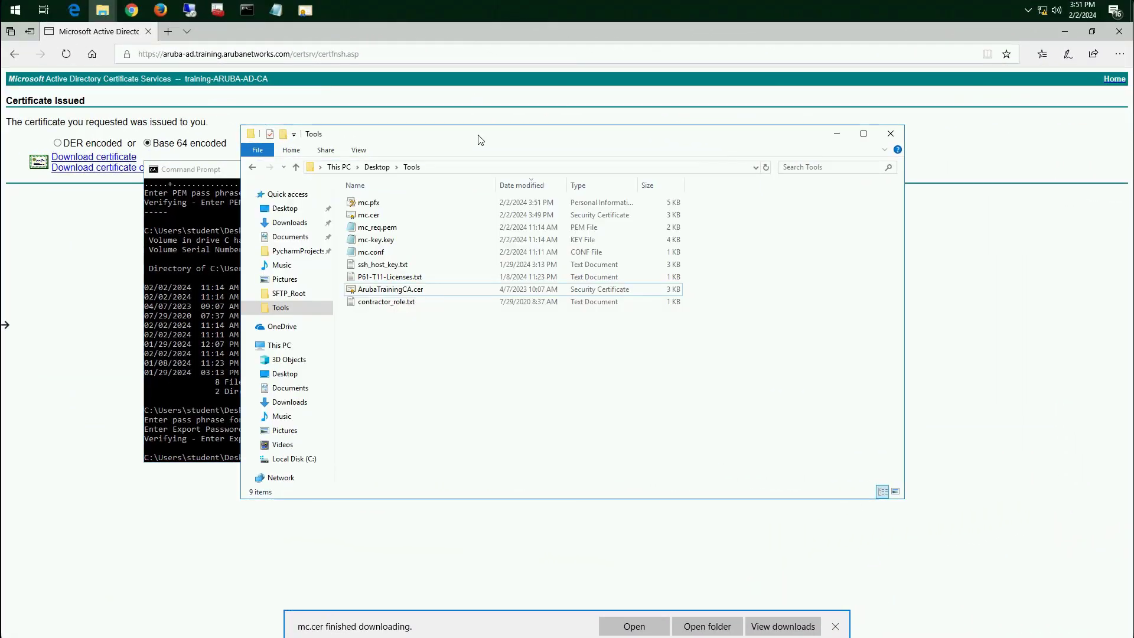
left_click(379, 206)
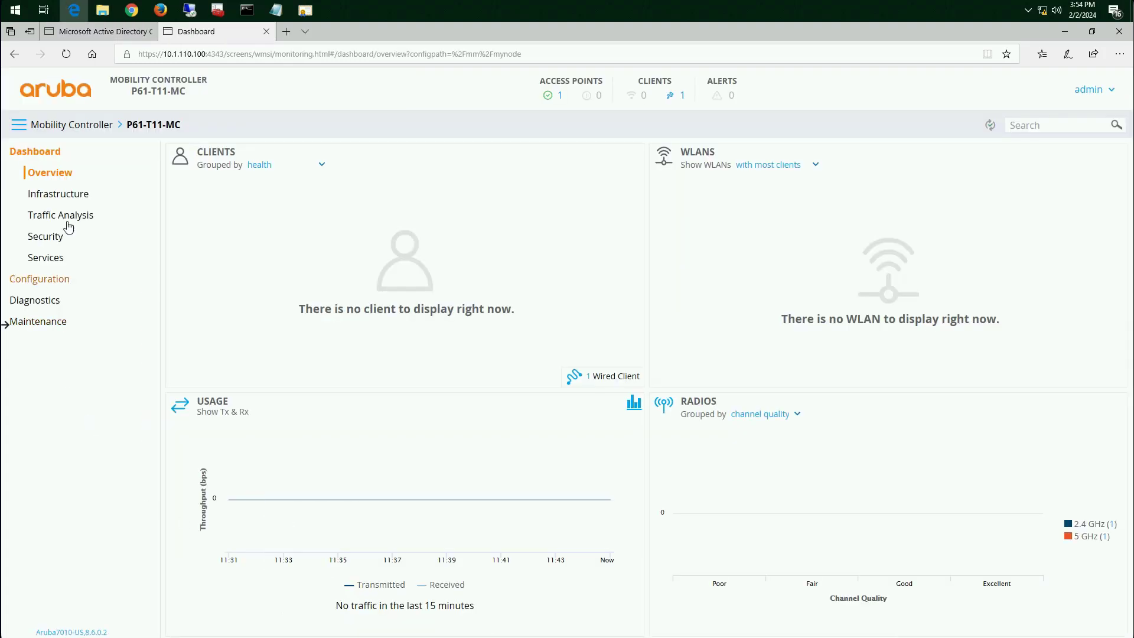
In the controller's system certificate settings, start importing a certificate named mc from the file mc.pfx in the Tools folder
left_click(45, 286)
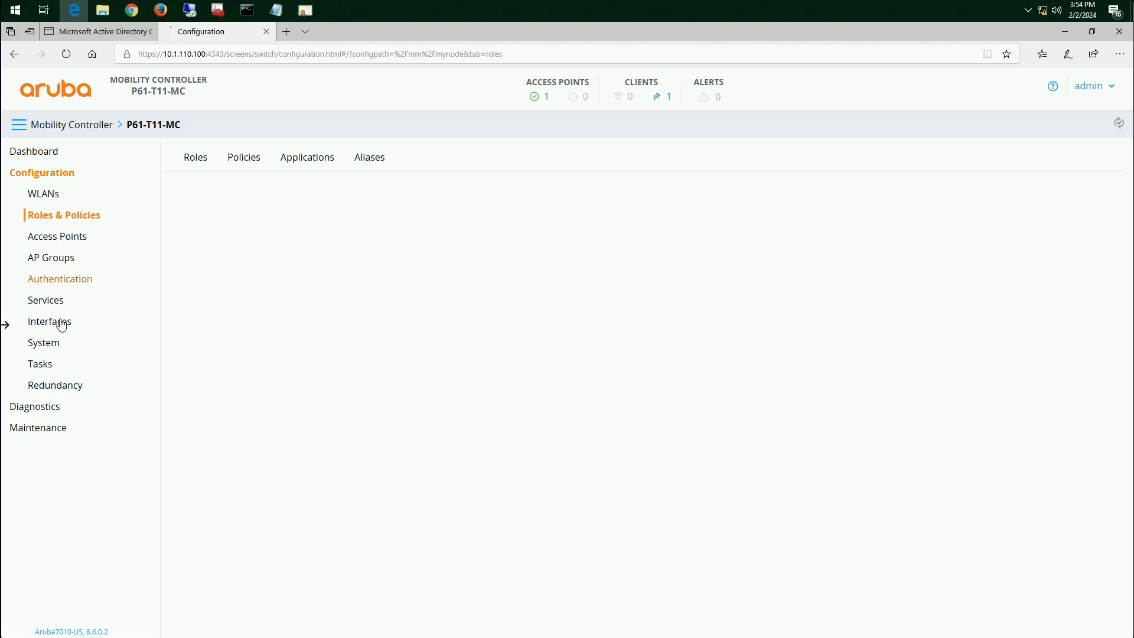
left_click(54, 351)
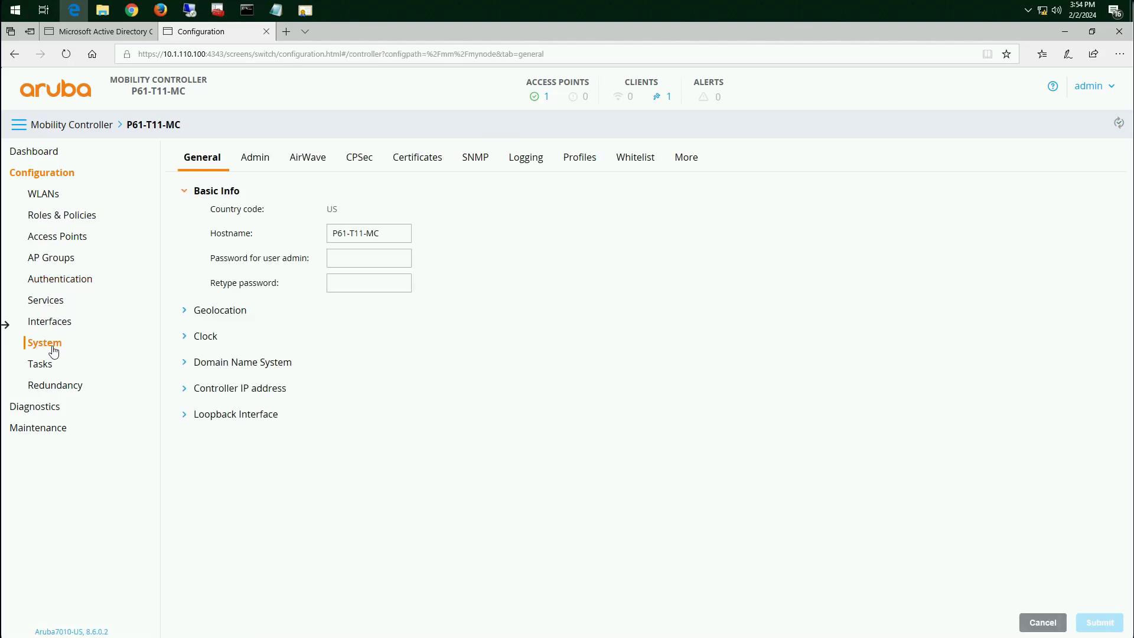
left_click(429, 163)
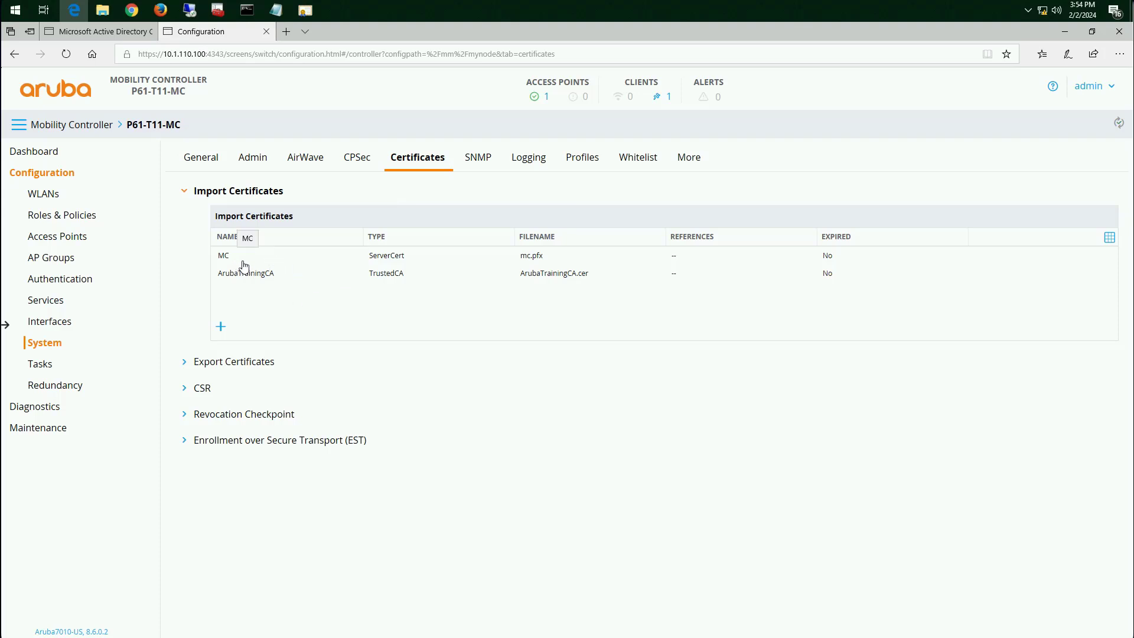
left_click(221, 328)
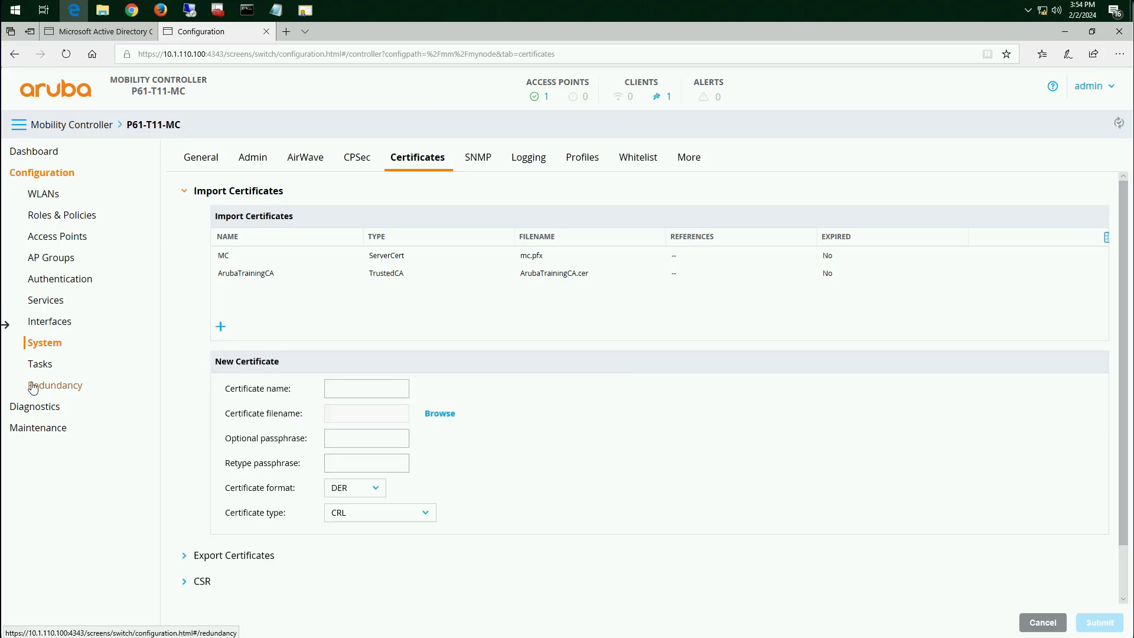
left_click(359, 389)
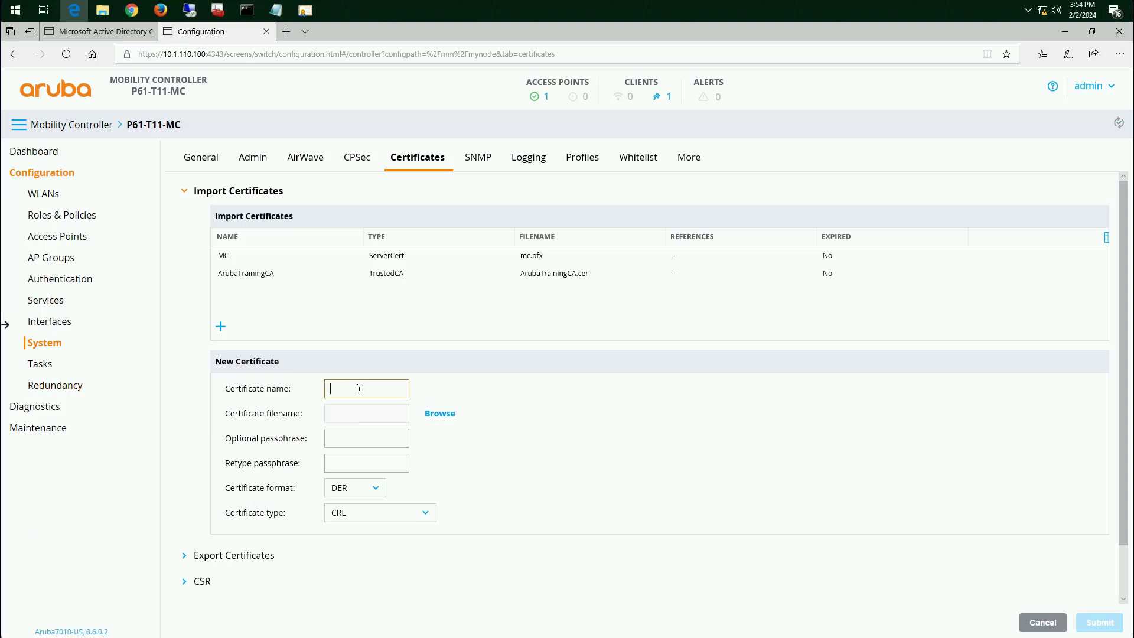
type("mc")
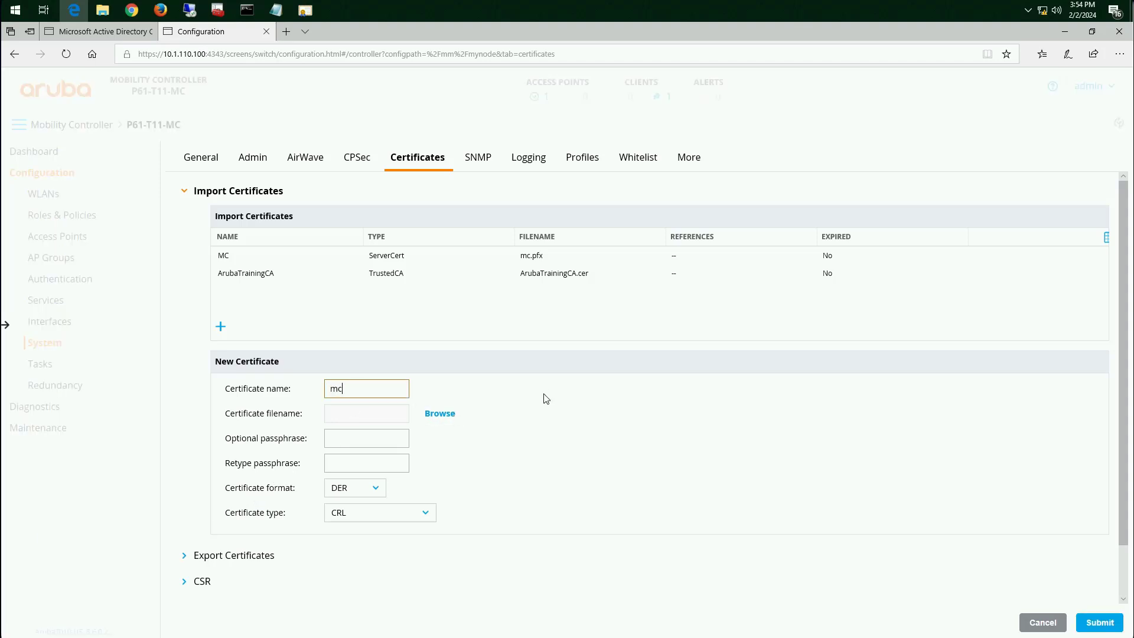
left_click(452, 420)
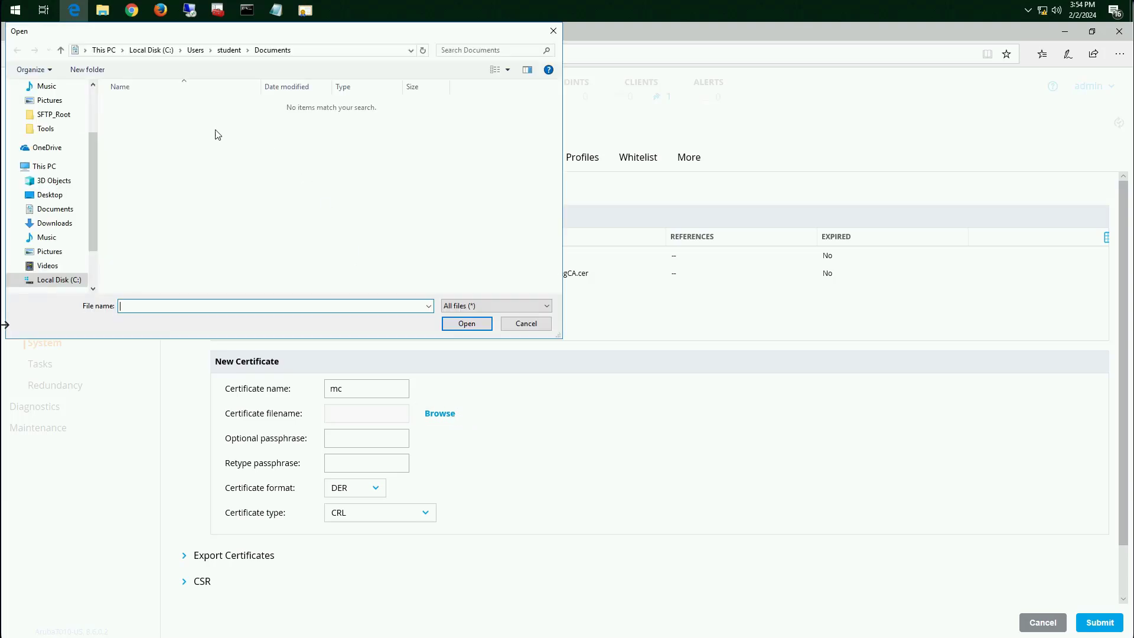
left_click(62, 131)
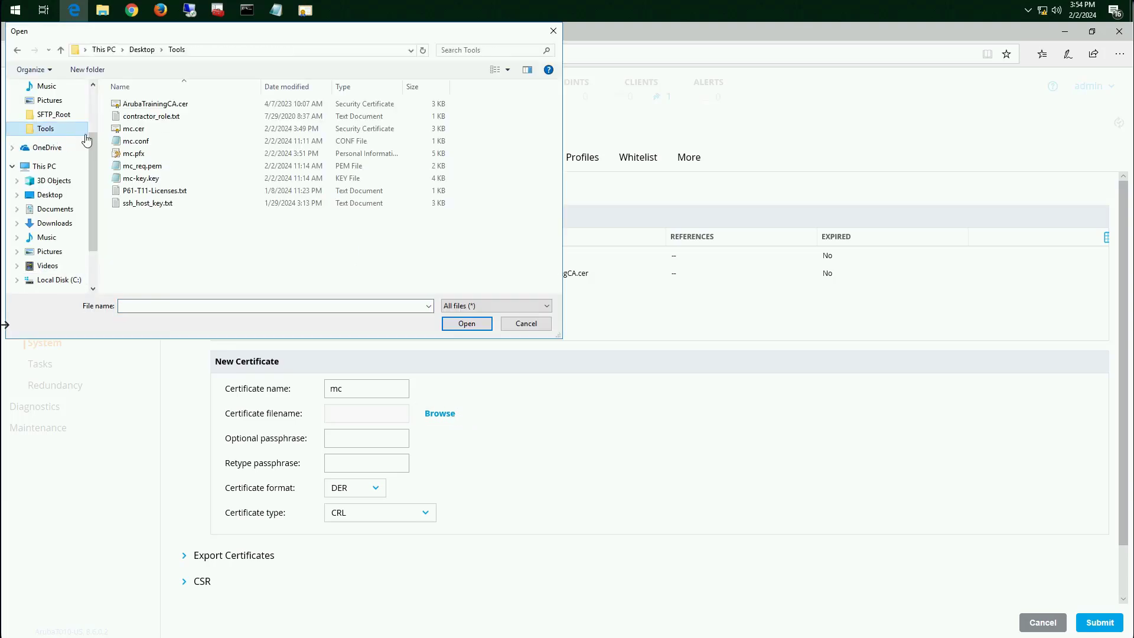
left_click(136, 155)
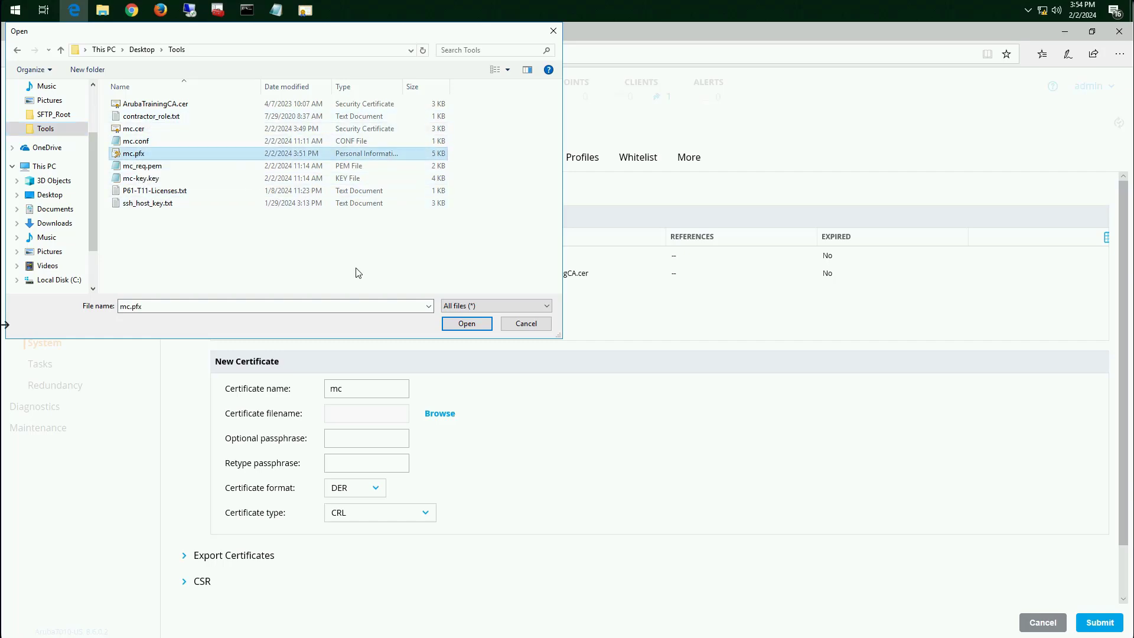
left_click(467, 324)
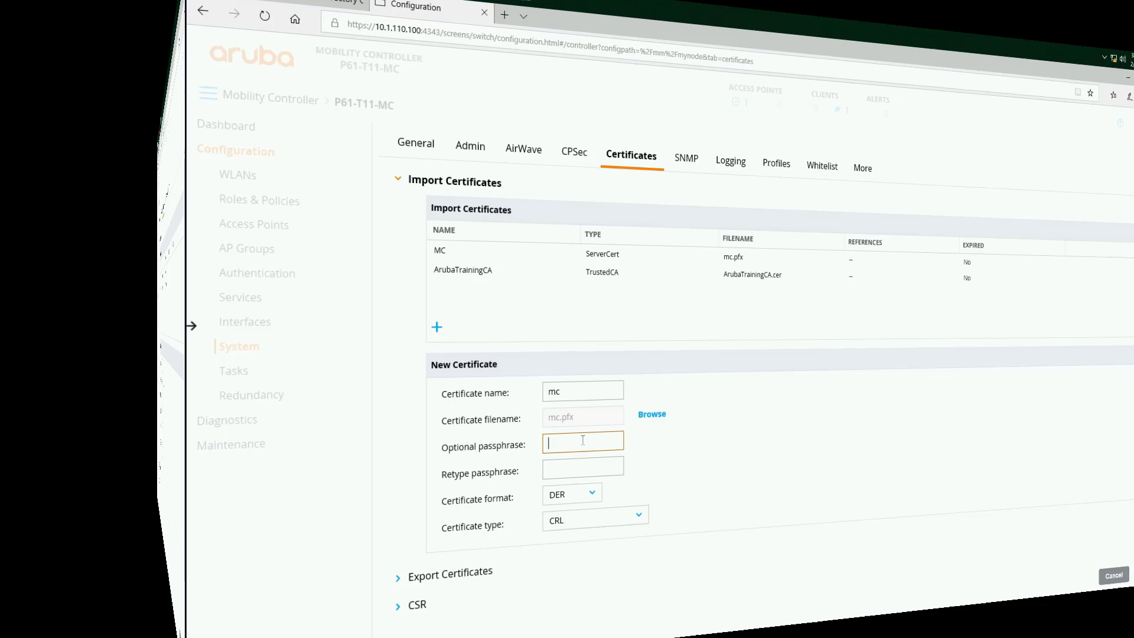
Enter the passphrase for the new certificate and retype it for confirmation
type("Aruba123!")
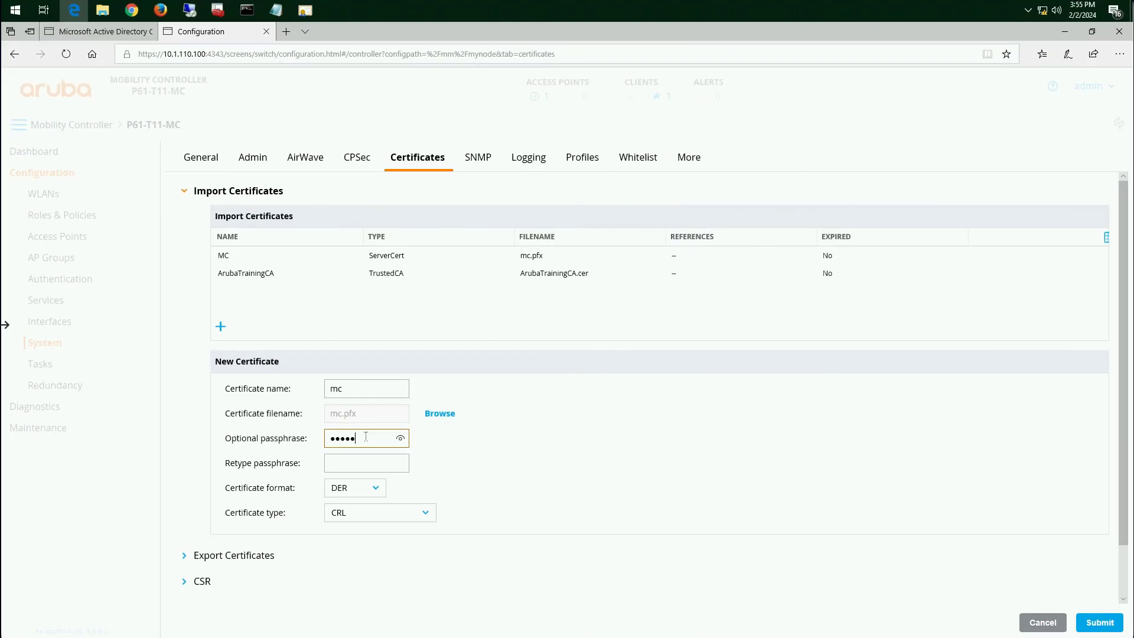
key("Tab")
type("A")
type("ruba123!")
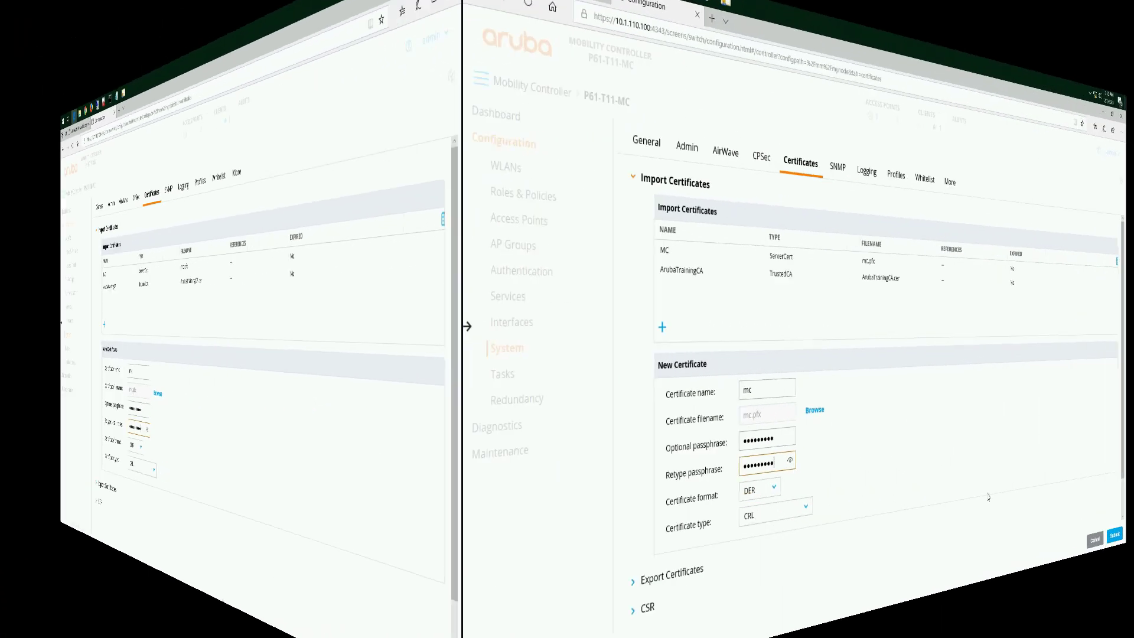
Set the new certificate's format to PFX
scroll(381, 537, "down", 1)
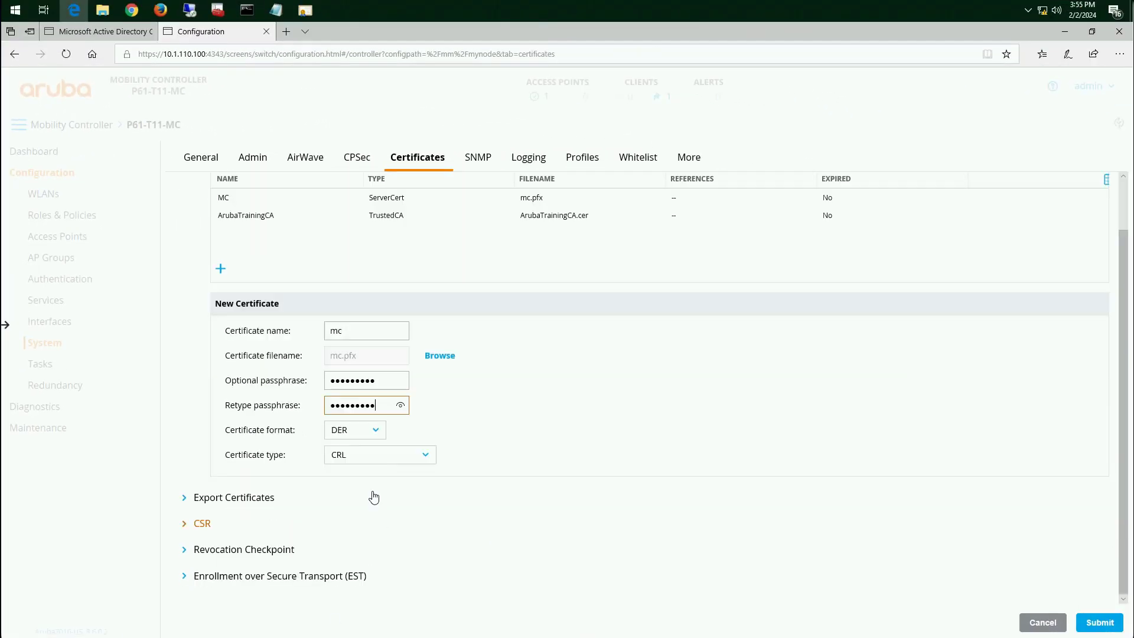
left_click(370, 432)
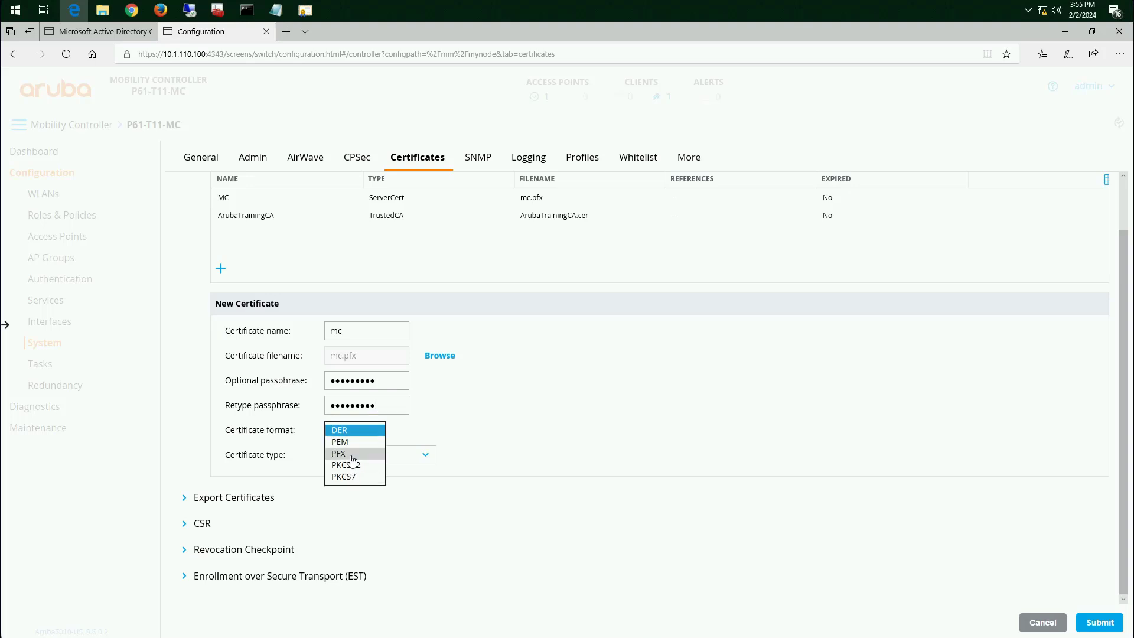
left_click(352, 455)
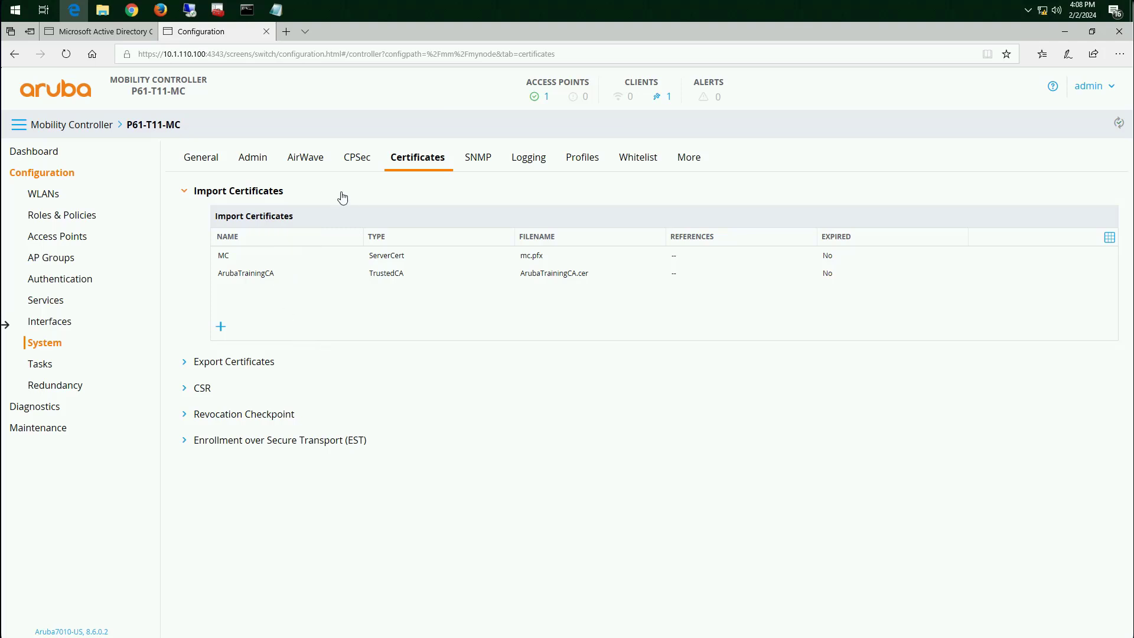
left_click(257, 280)
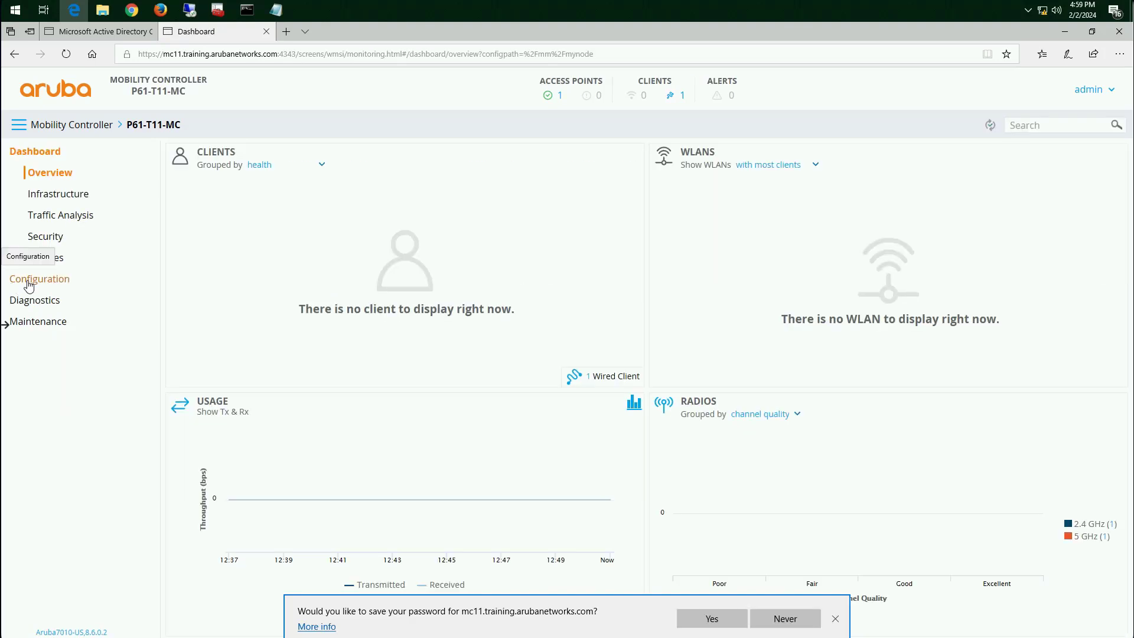
In the system's Admin Authentication Options, set the WebUI server certificate to MC, submit it, and decline saving the site password
left_click(30, 285)
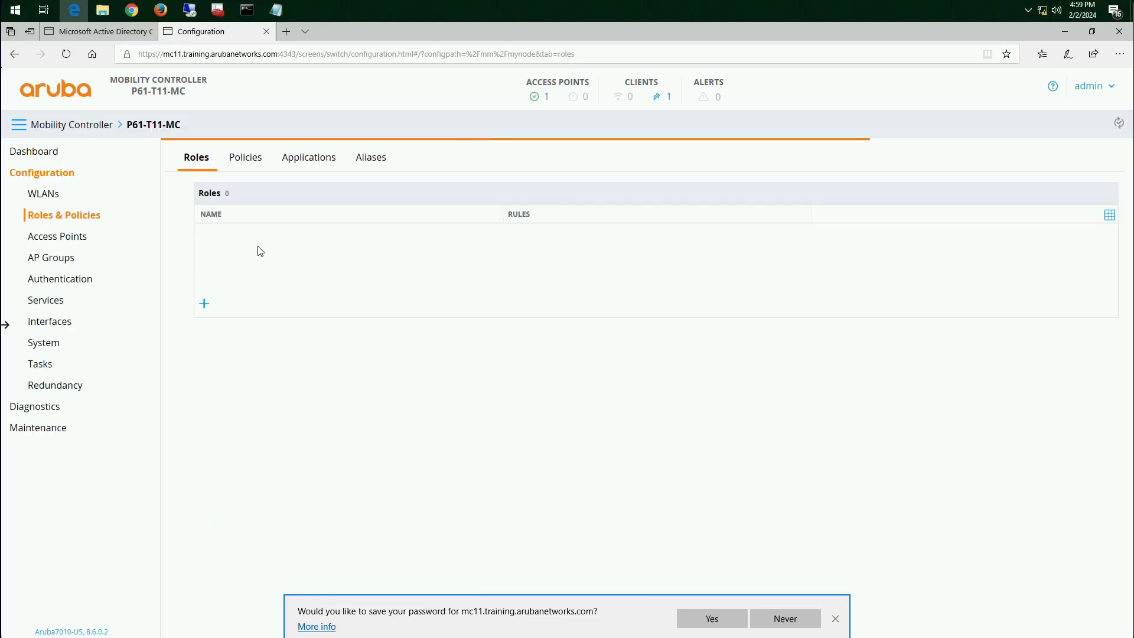
left_click(56, 352)
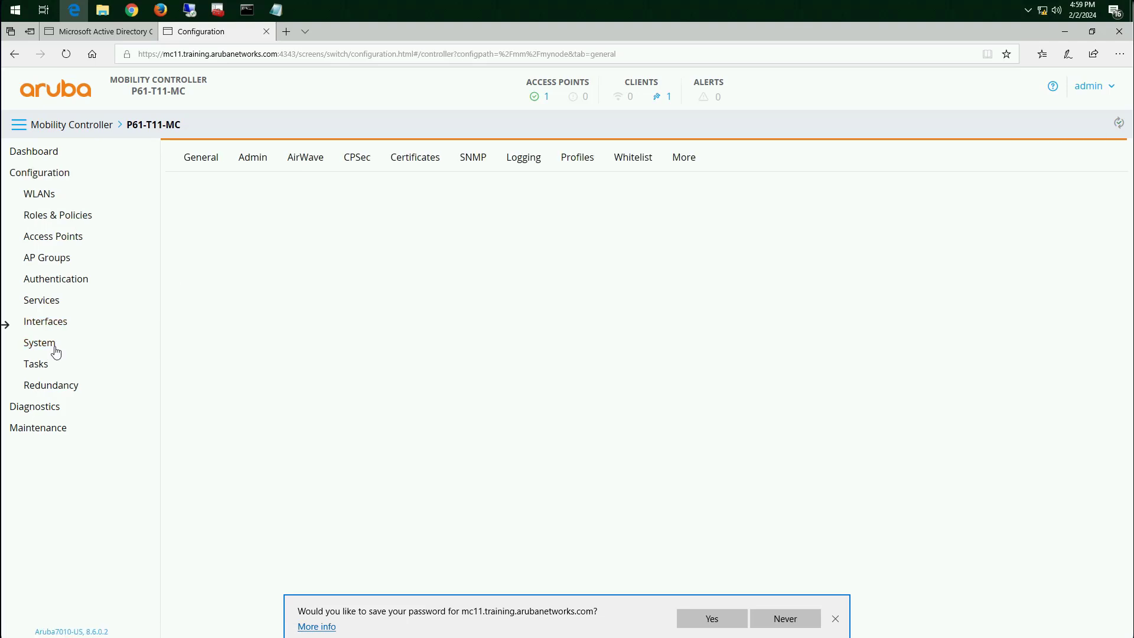
left_click(257, 168)
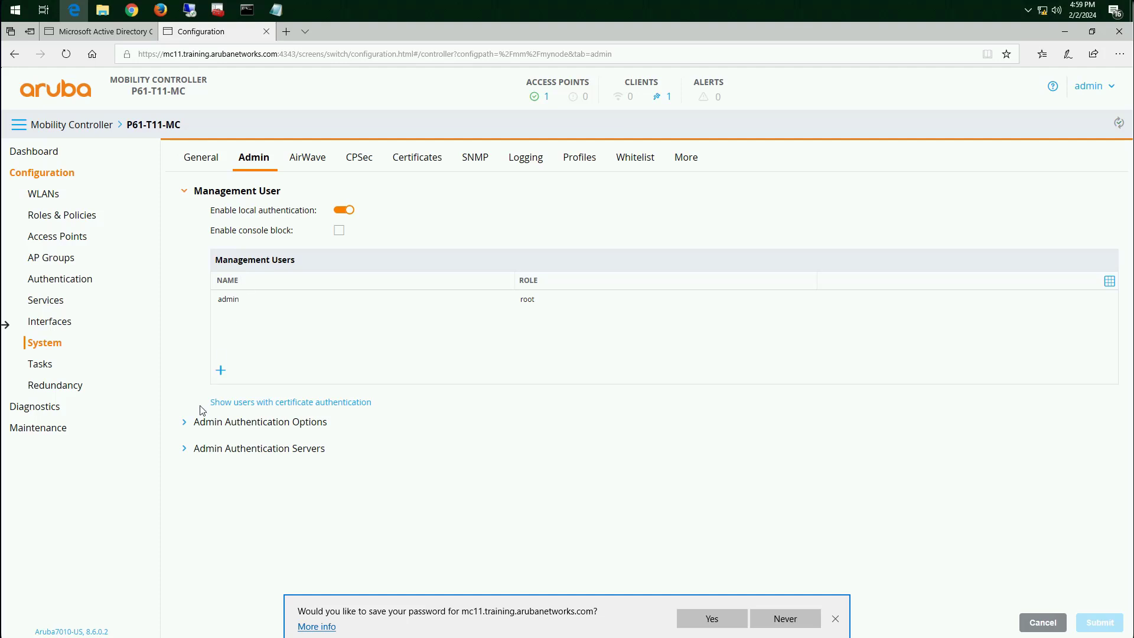
left_click(186, 424)
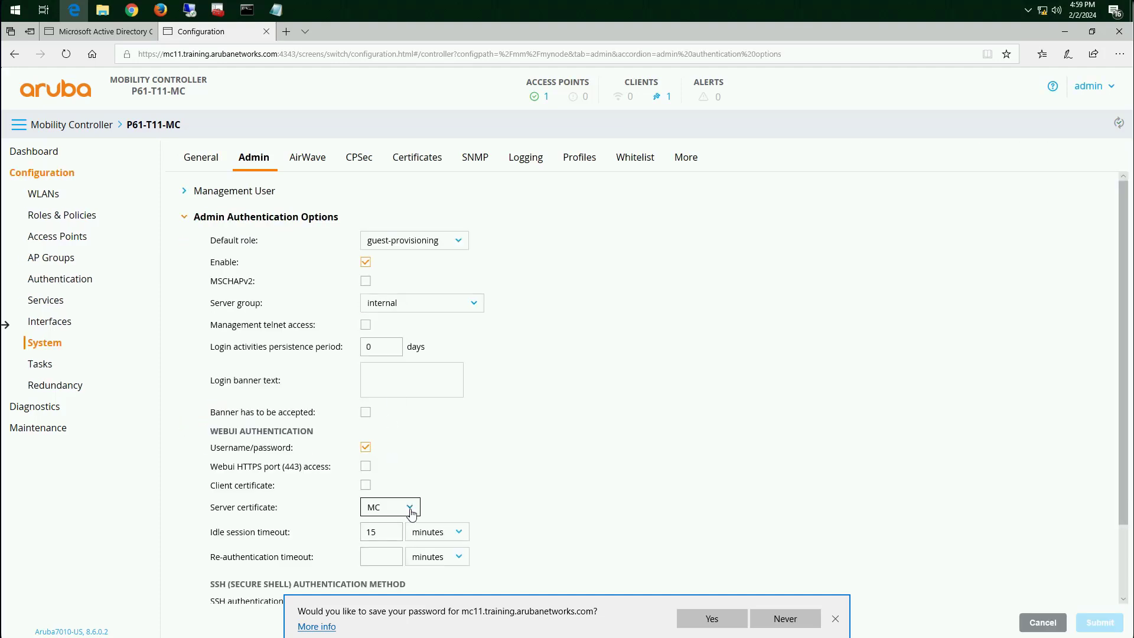
left_click(410, 509)
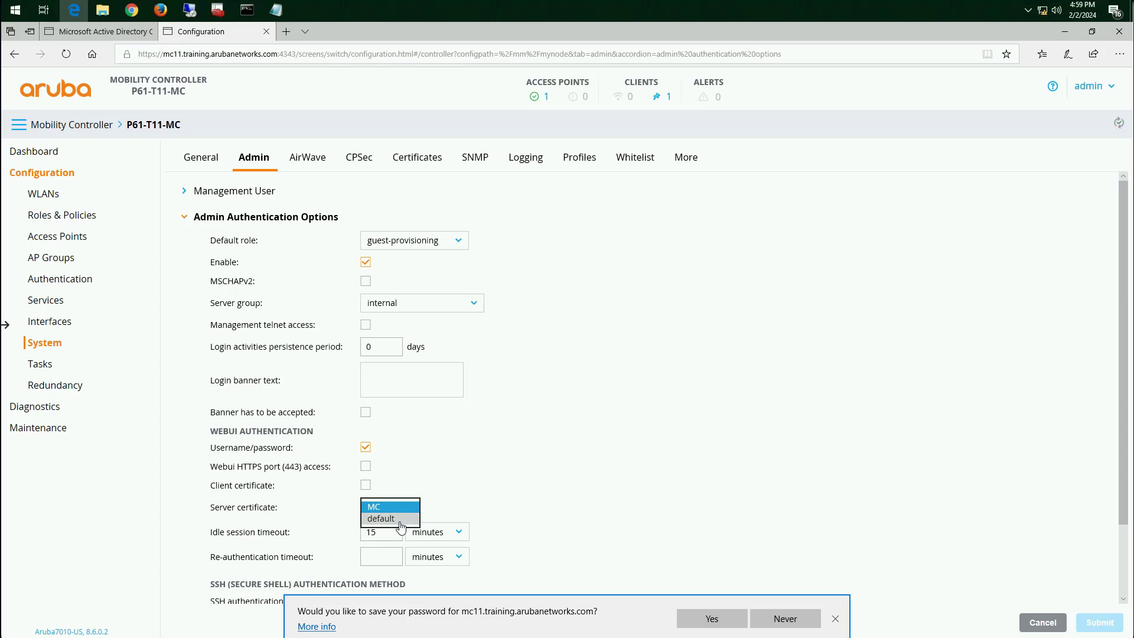
left_click(402, 519)
left_click(412, 508)
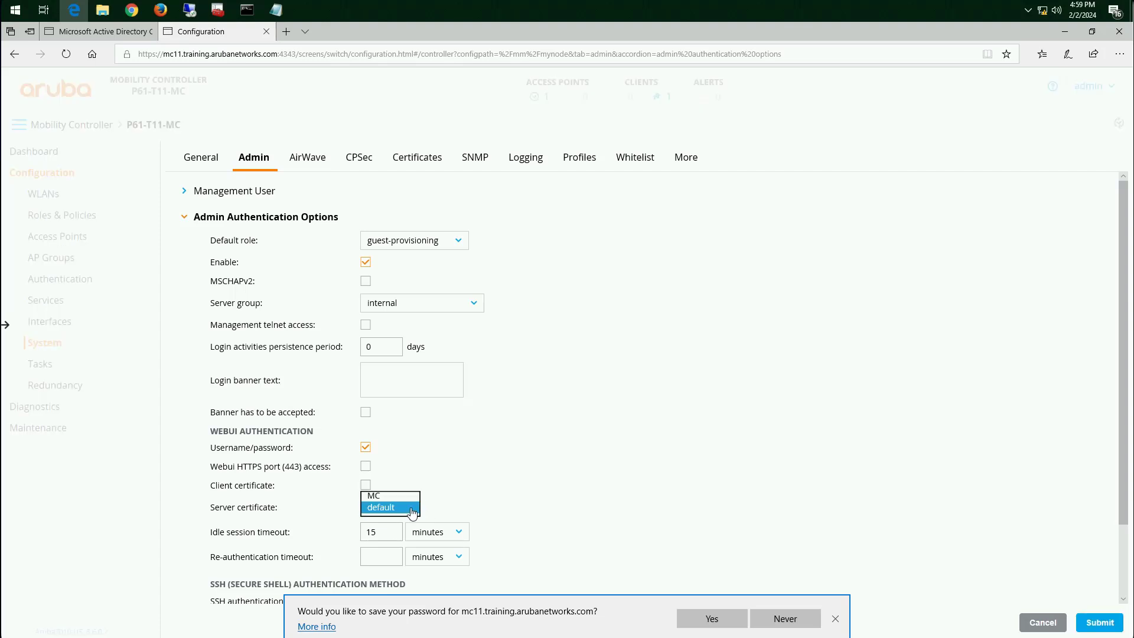
left_click(405, 496)
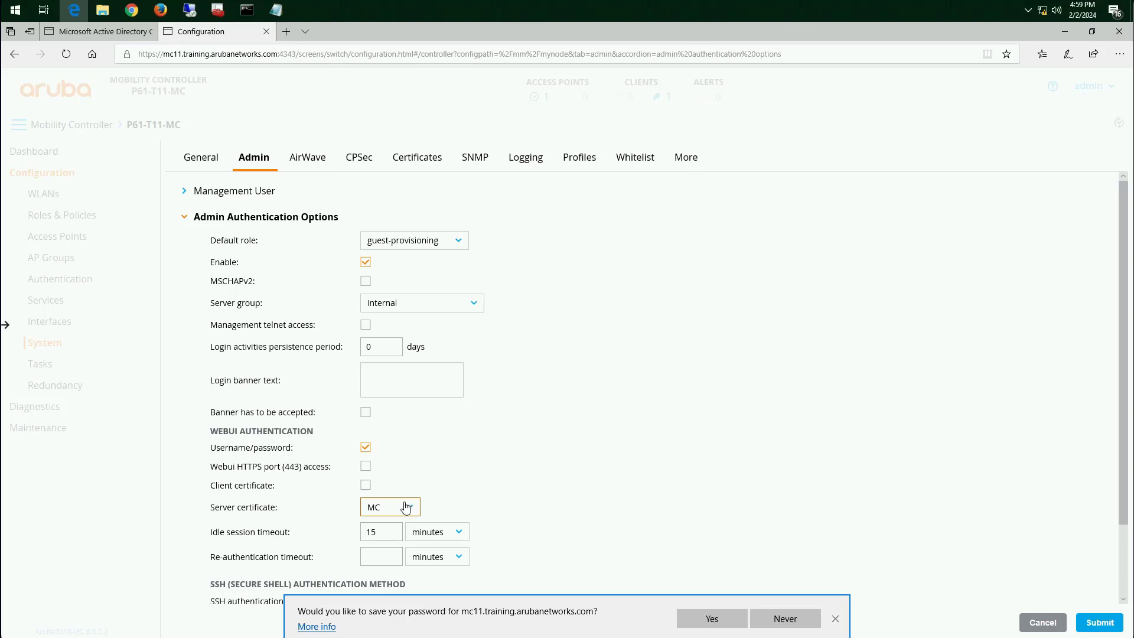
left_click(1098, 624)
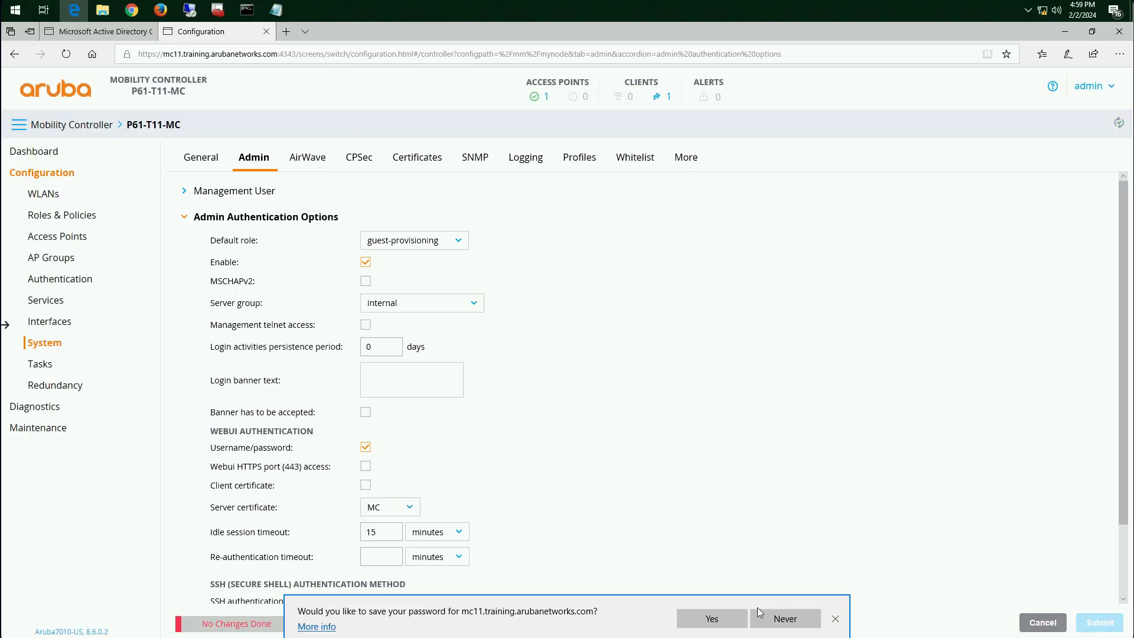
left_click(784, 618)
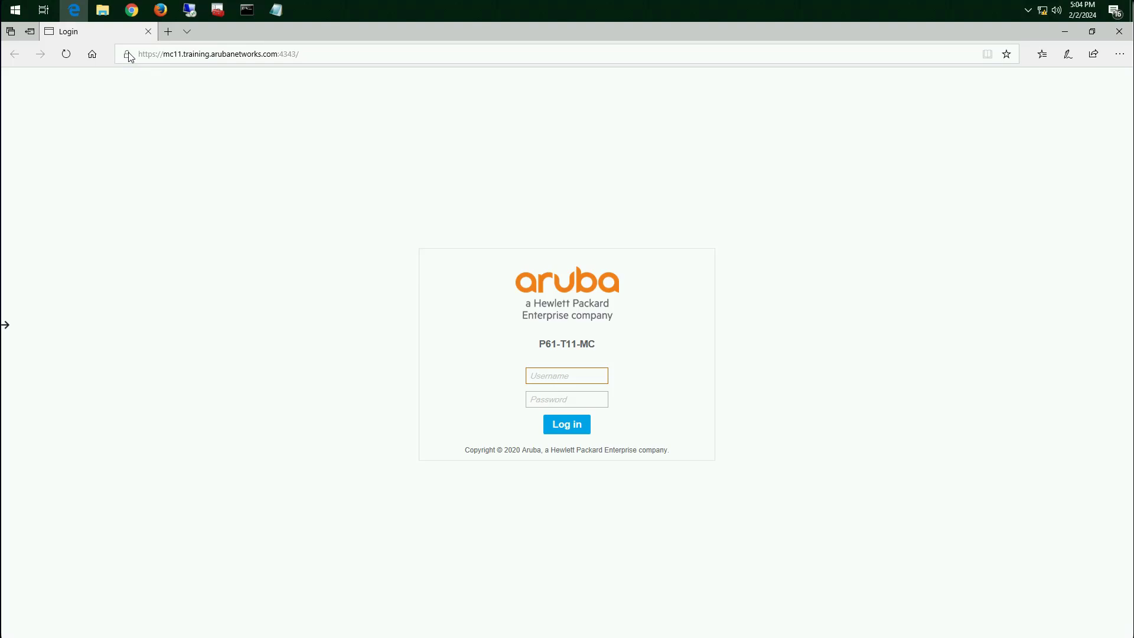
View the site identification details for the controller's login page
left_click(128, 54)
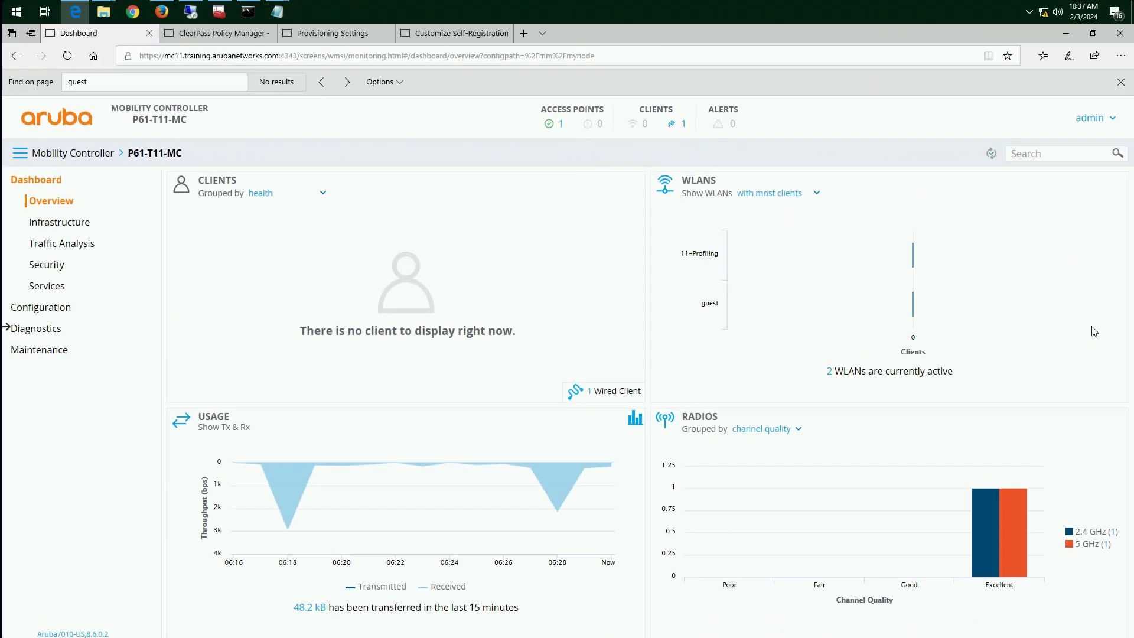
In the controller's additional general system settings, set the captive portal server certificate to default
left_click(35, 313)
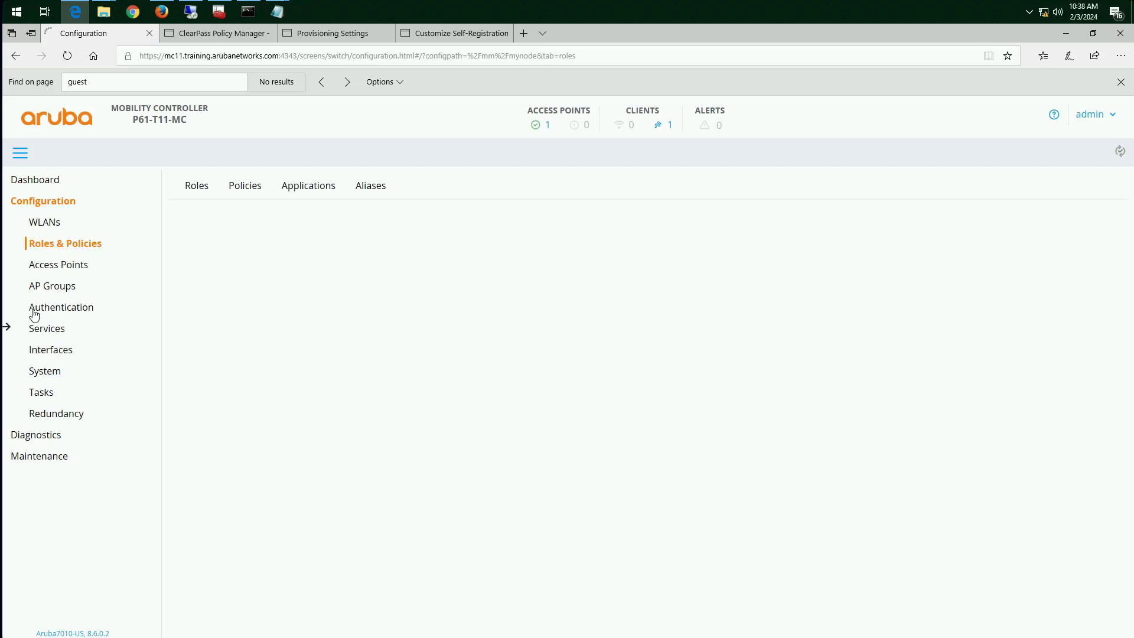
left_click(52, 372)
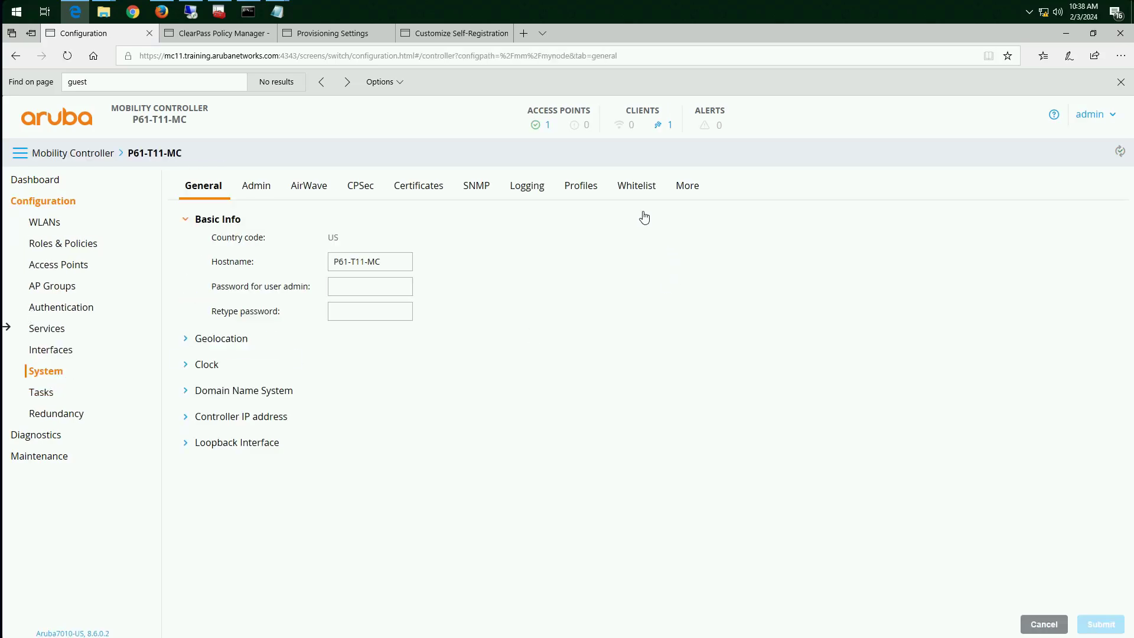
left_click(696, 189)
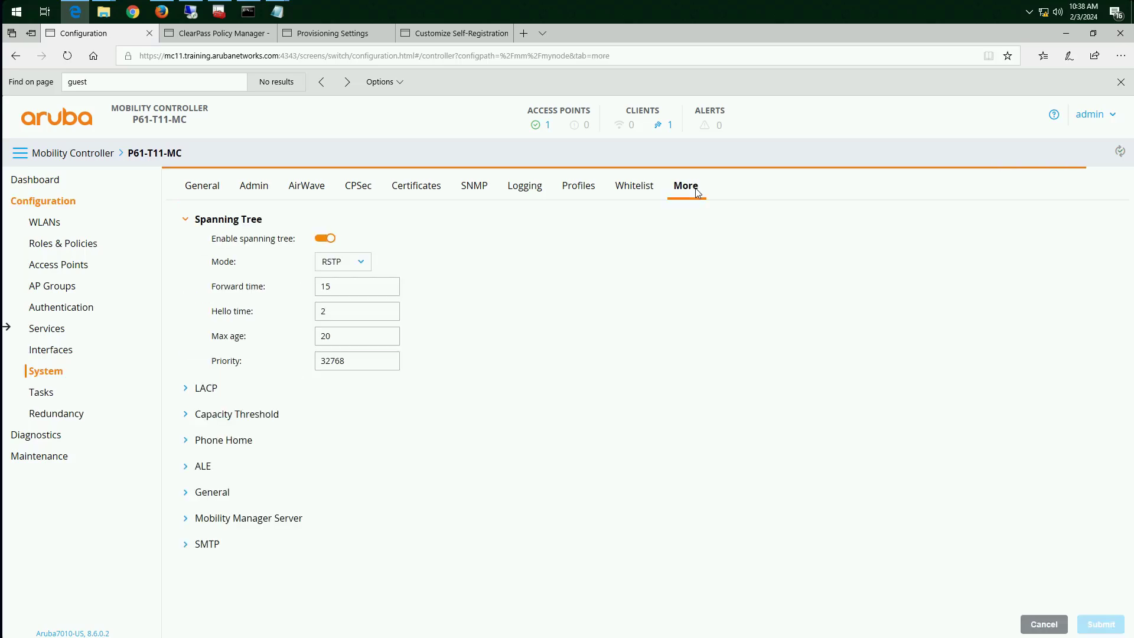
left_click(195, 495)
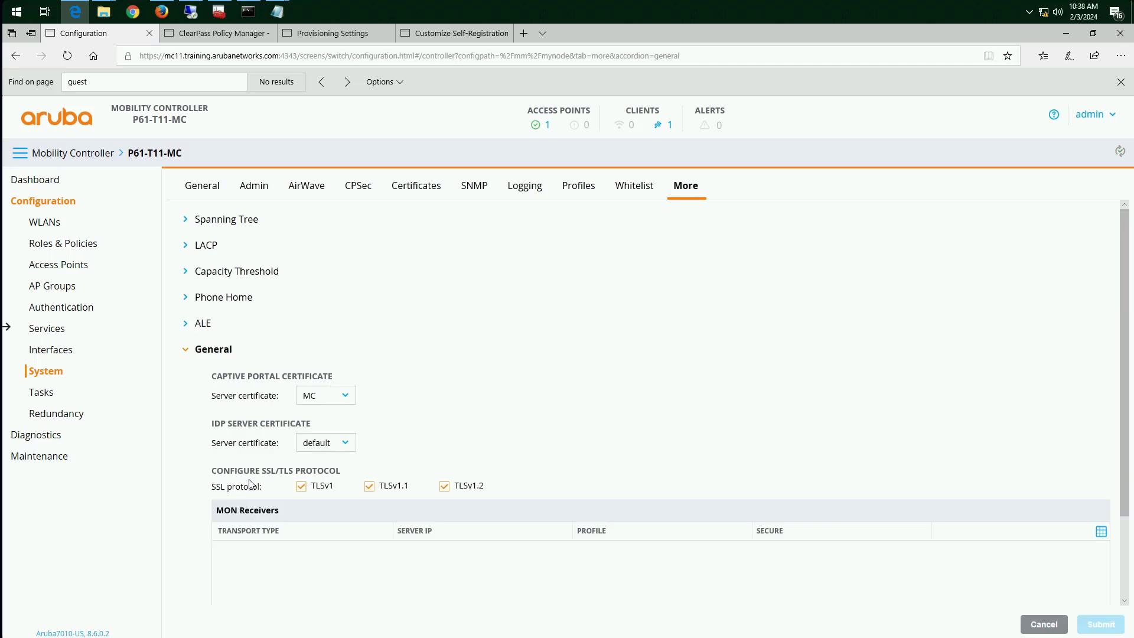
left_click(353, 401)
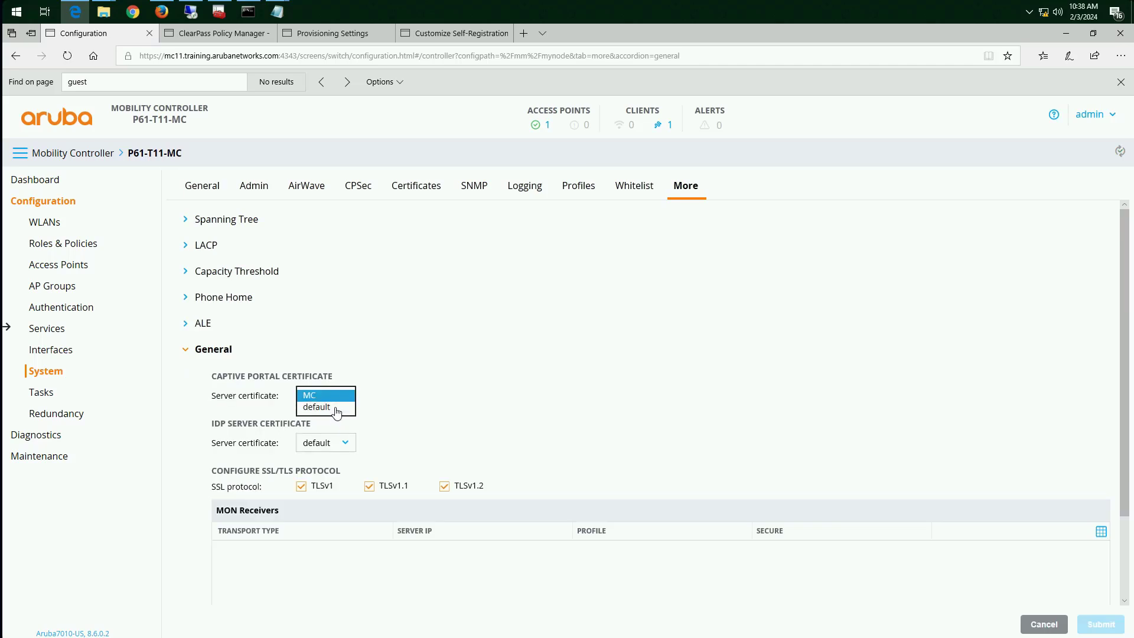
left_click(319, 413)
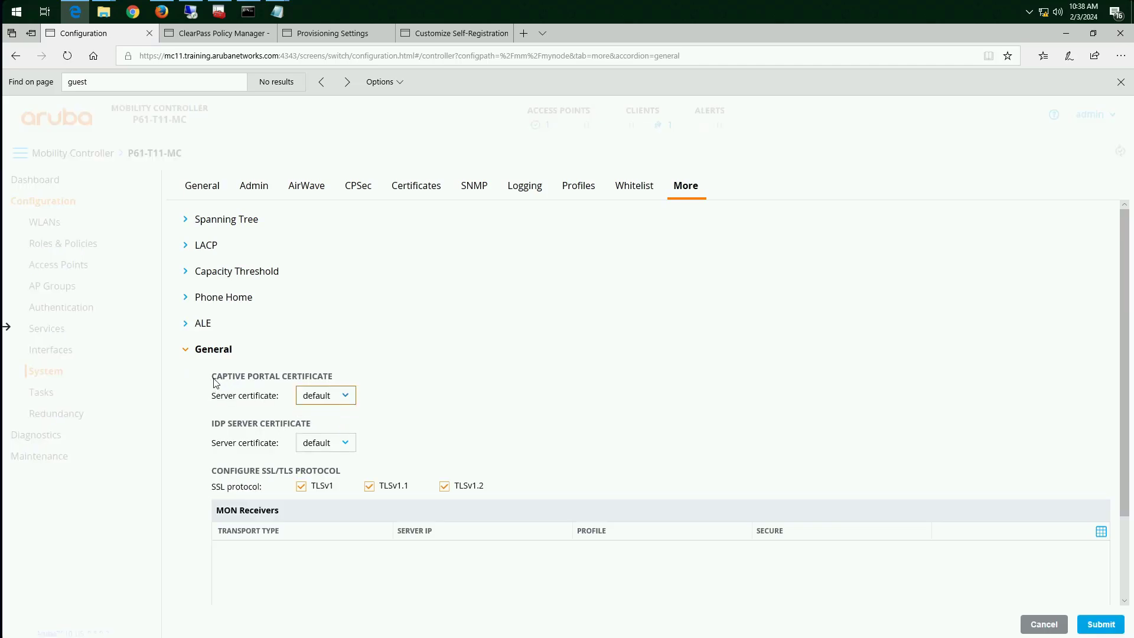
left_click_drag(217, 377, 317, 378)
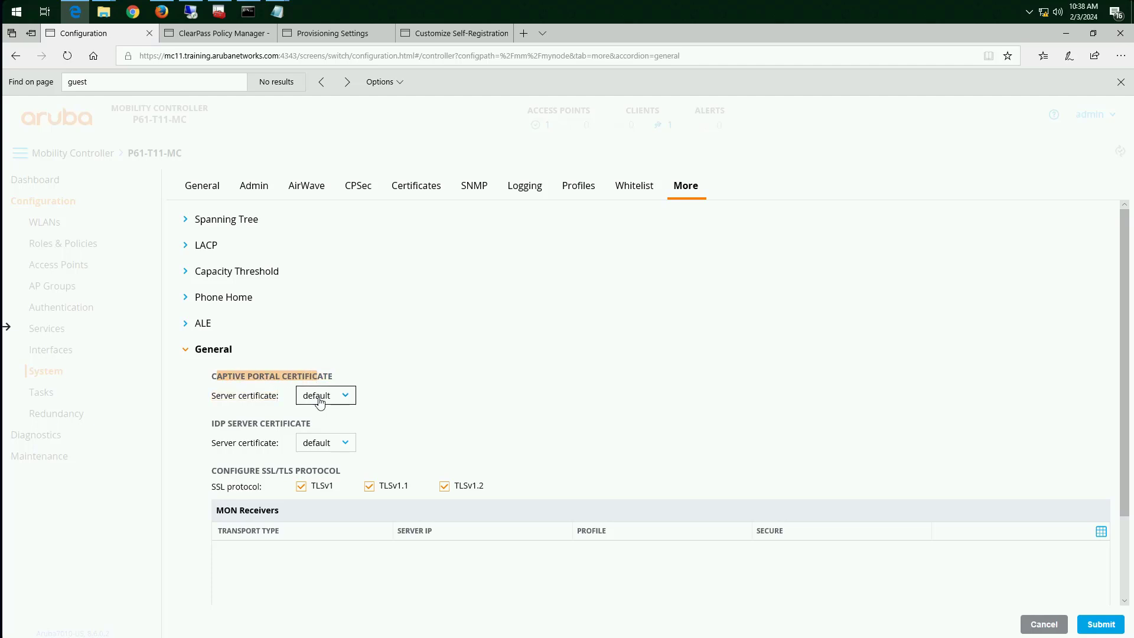
left_click(453, 376)
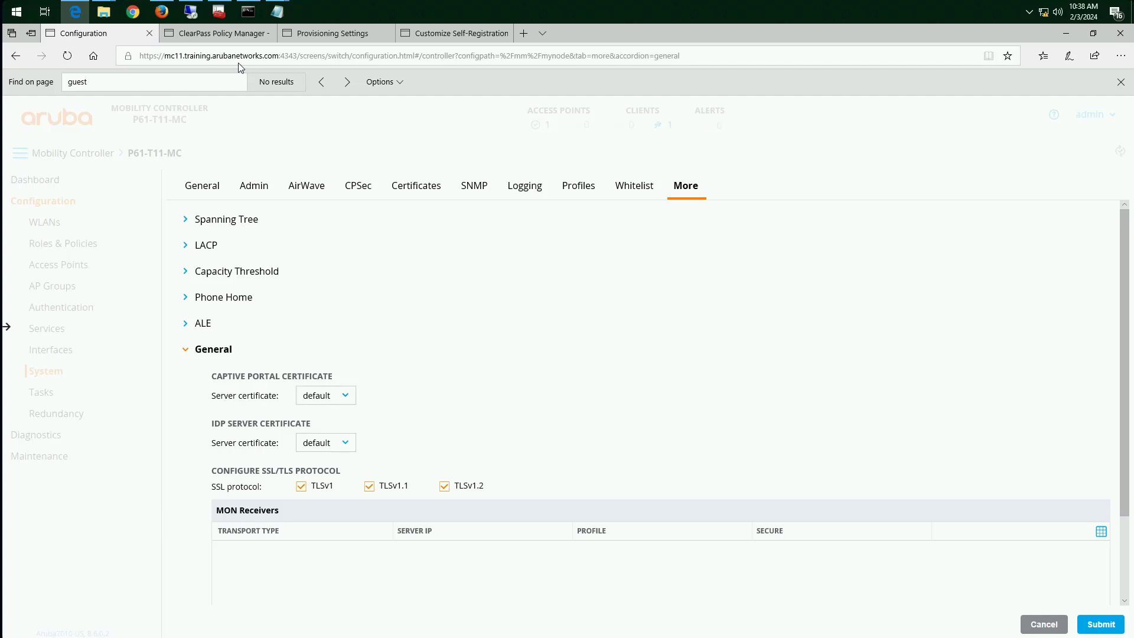
left_click(276, 56)
left_click_drag(280, 55, 165, 50)
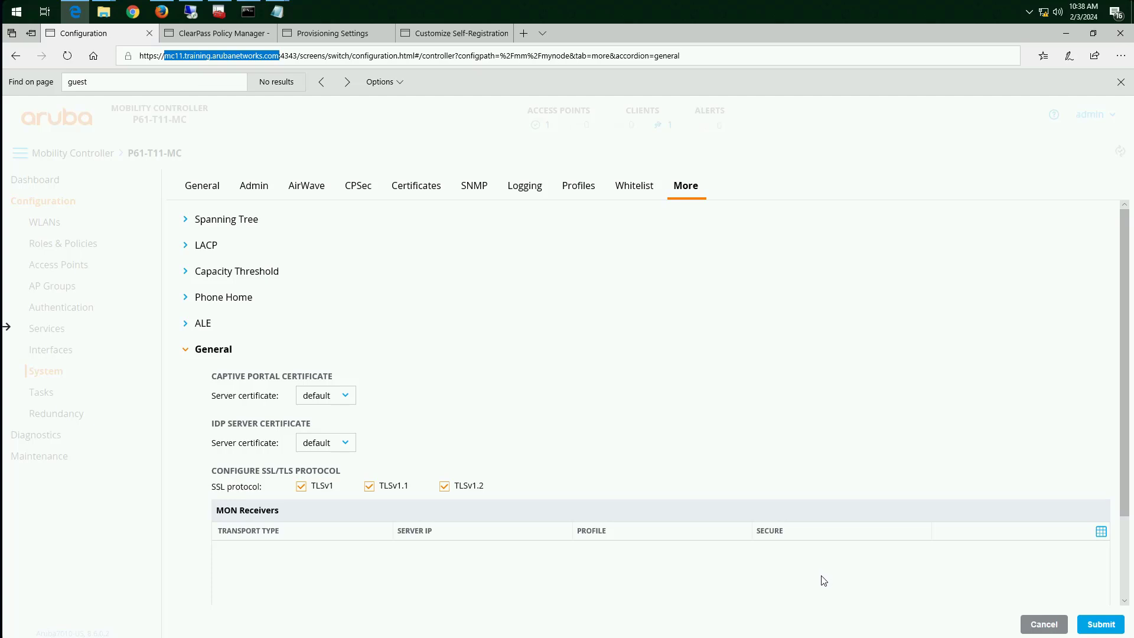
left_click(511, 400)
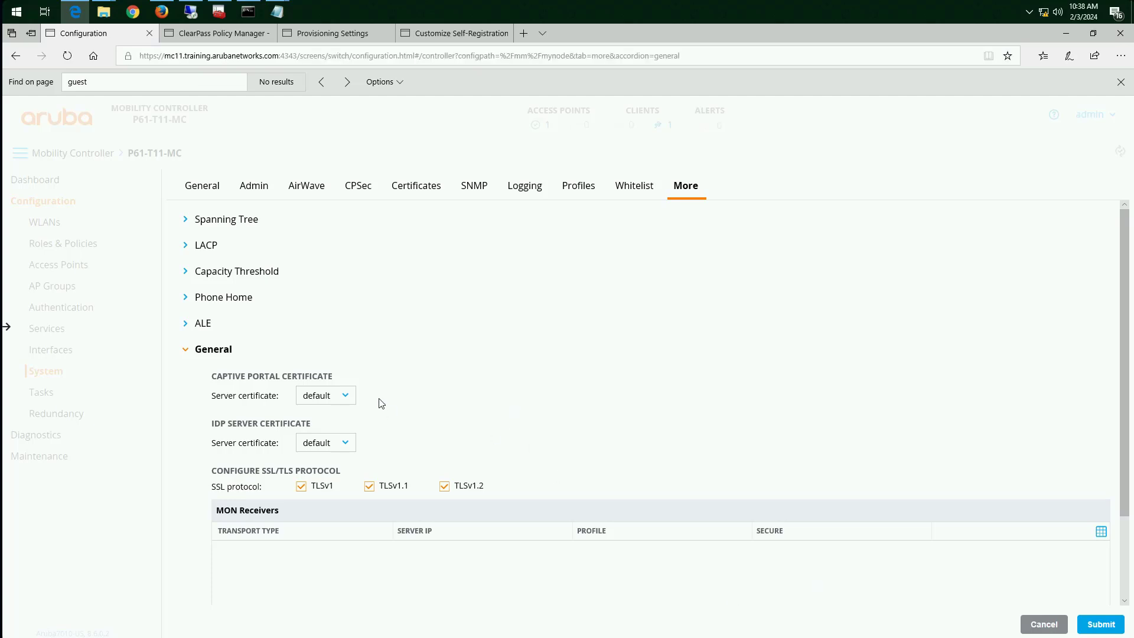
Set the controller's captive portal server certificate to MC
left_click(338, 396)
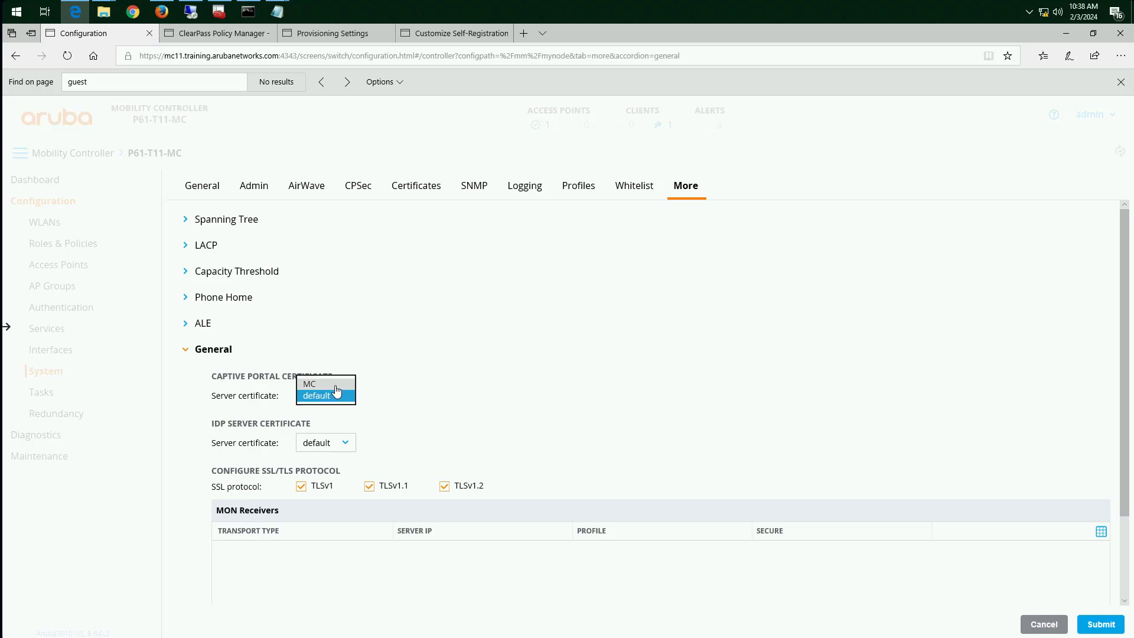
left_click(310, 384)
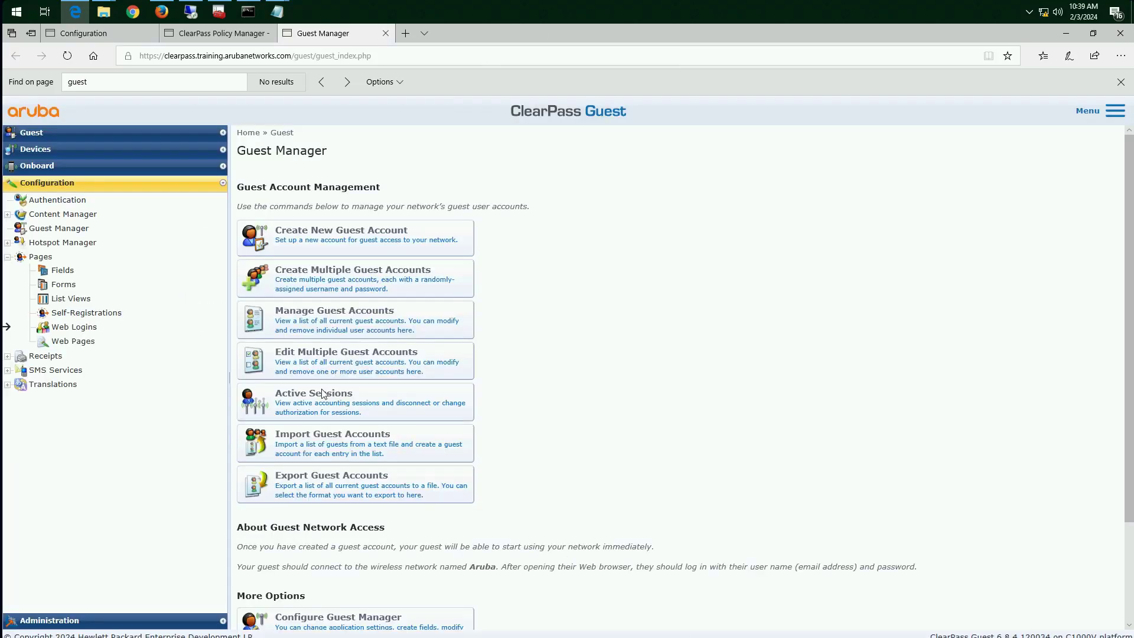
In ClearPass Guest, open the NAS vendor settings of the Guest Self-Registration page
left_click(86, 318)
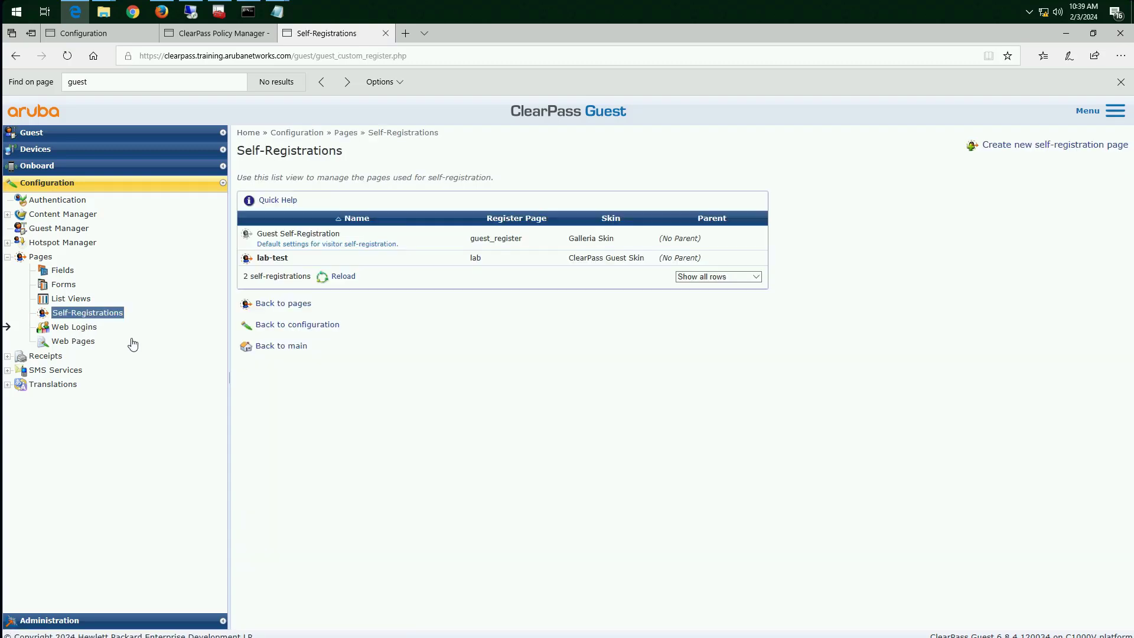
left_click(291, 241)
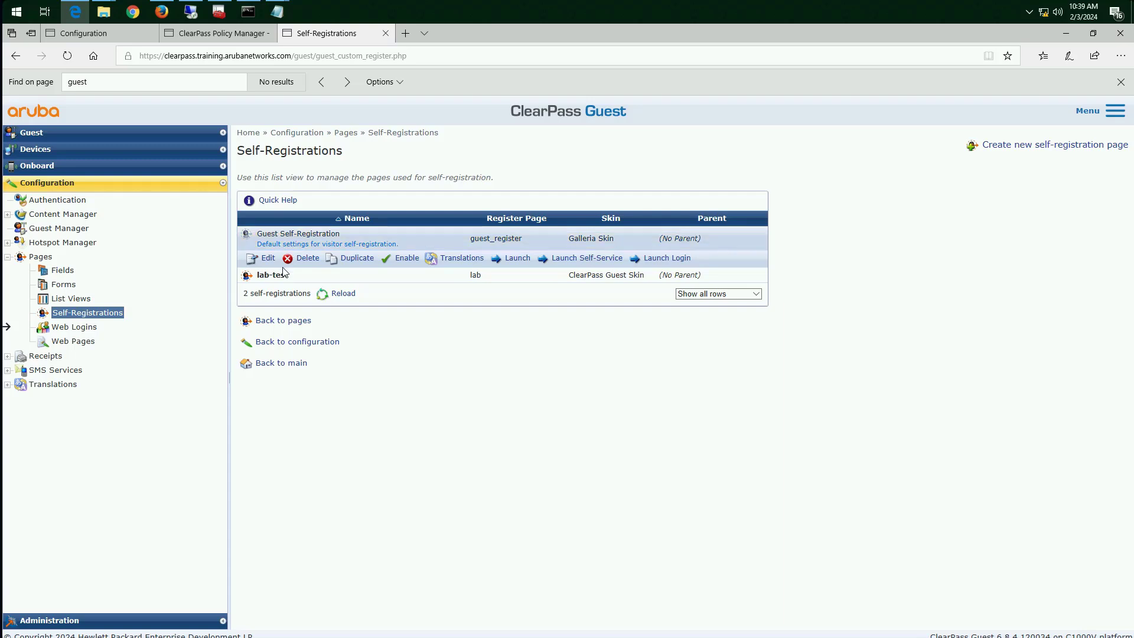
left_click(268, 260)
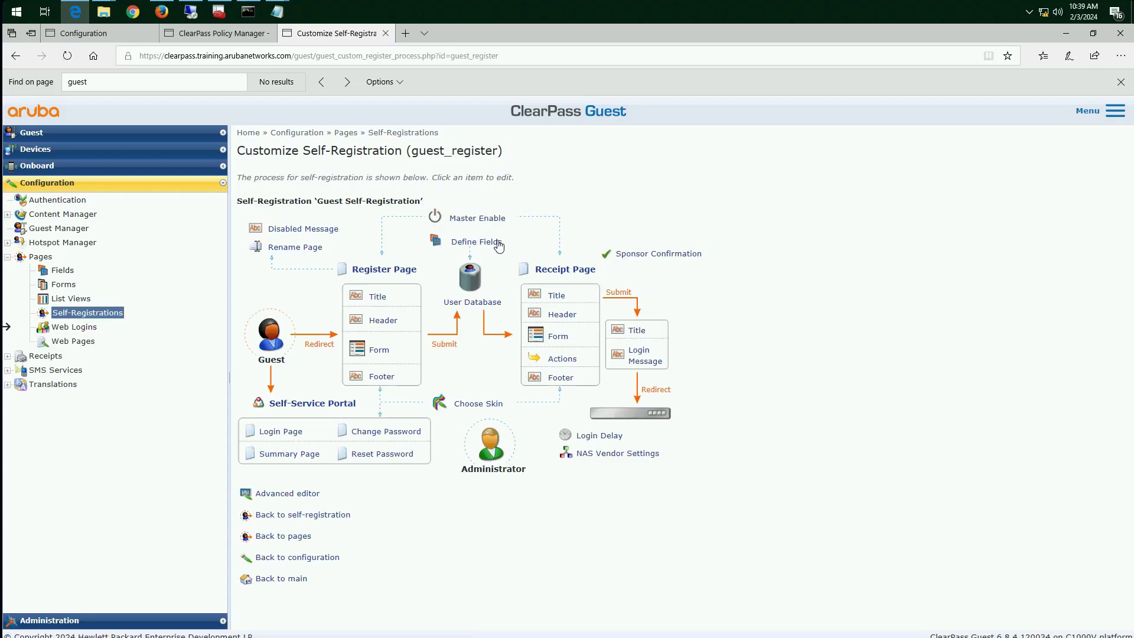
left_click(600, 456)
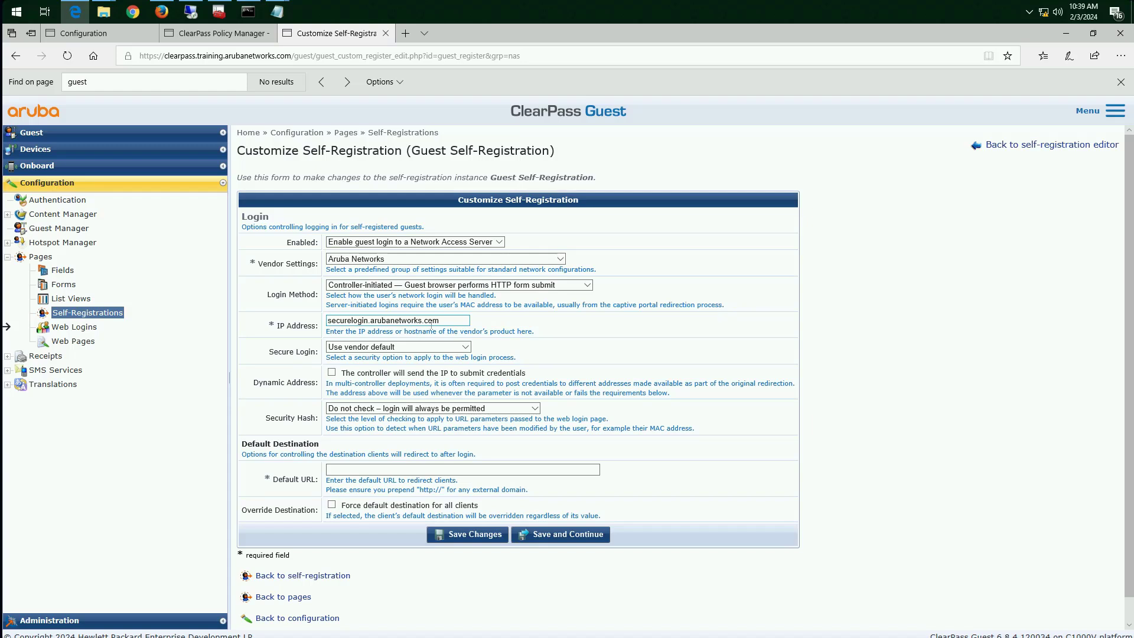
Replace the login IP address with the hostname mc11.training.arubanetworks.com, copied from the controller's web address, and save the self-registration changes
left_click_drag(443, 322, 311, 319)
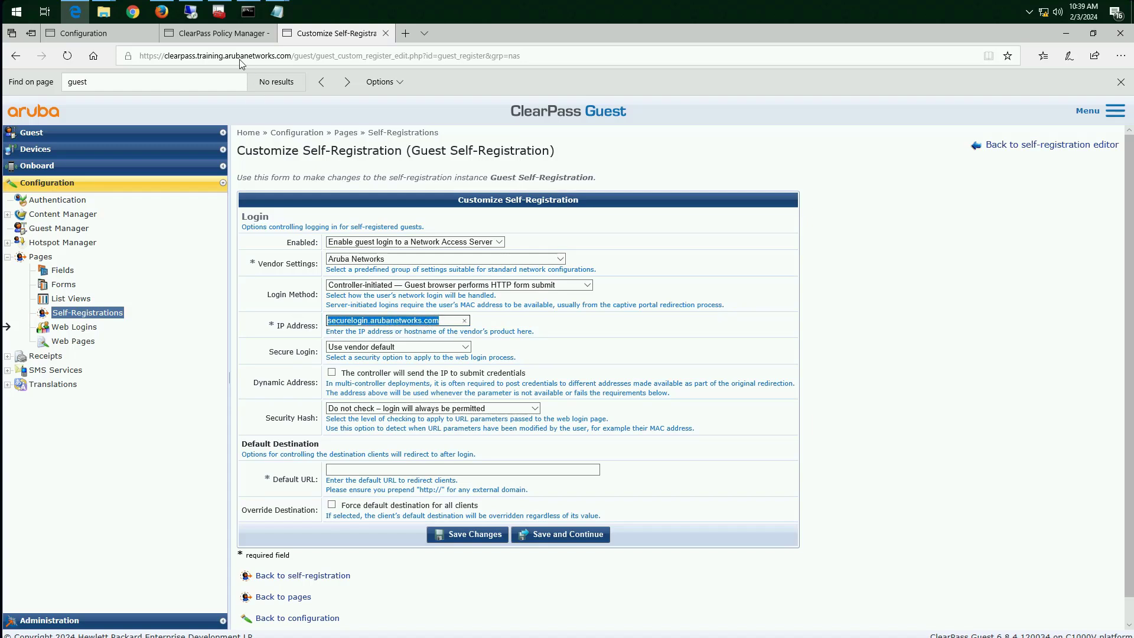
left_click(117, 37)
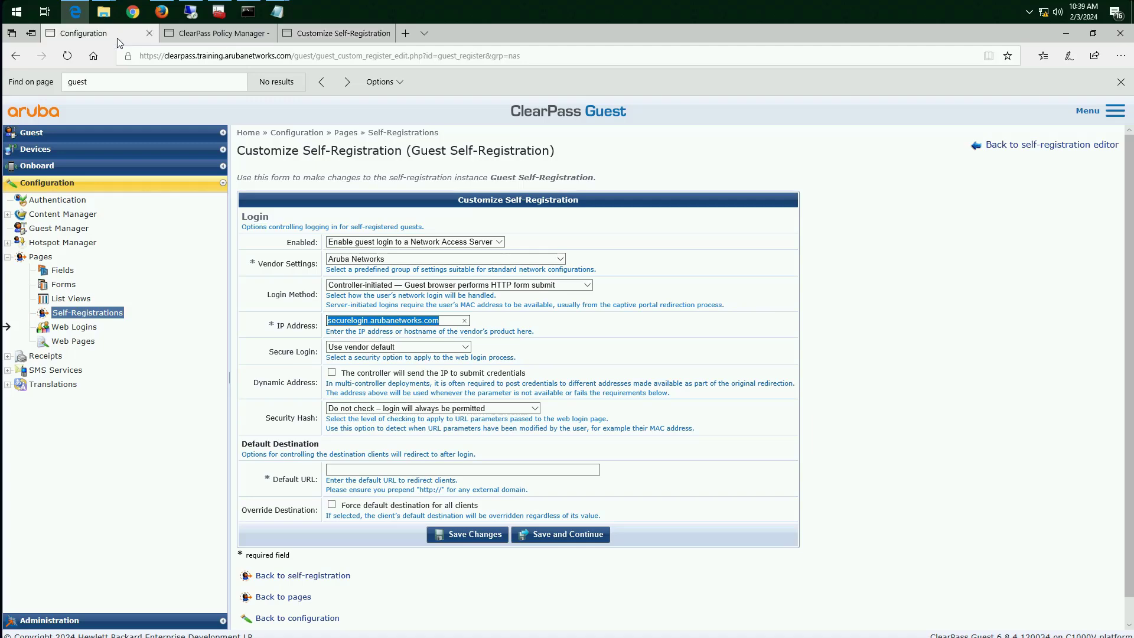
left_click_drag(165, 56, 280, 56)
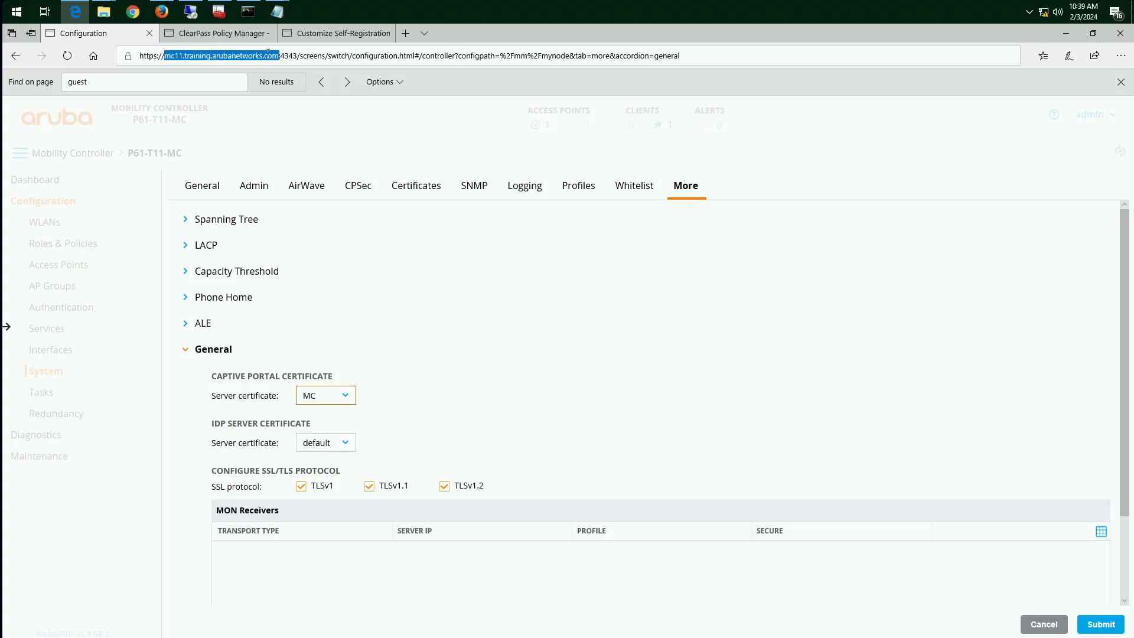
right_click(268, 55)
left_click(257, 88)
left_click(232, 33)
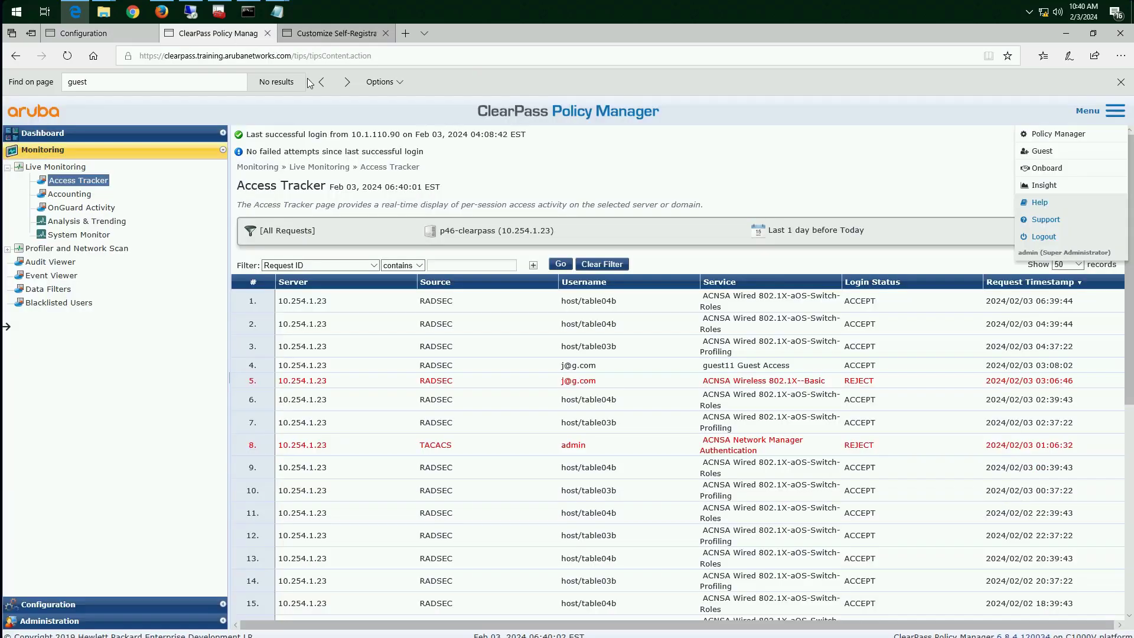
left_click(331, 33)
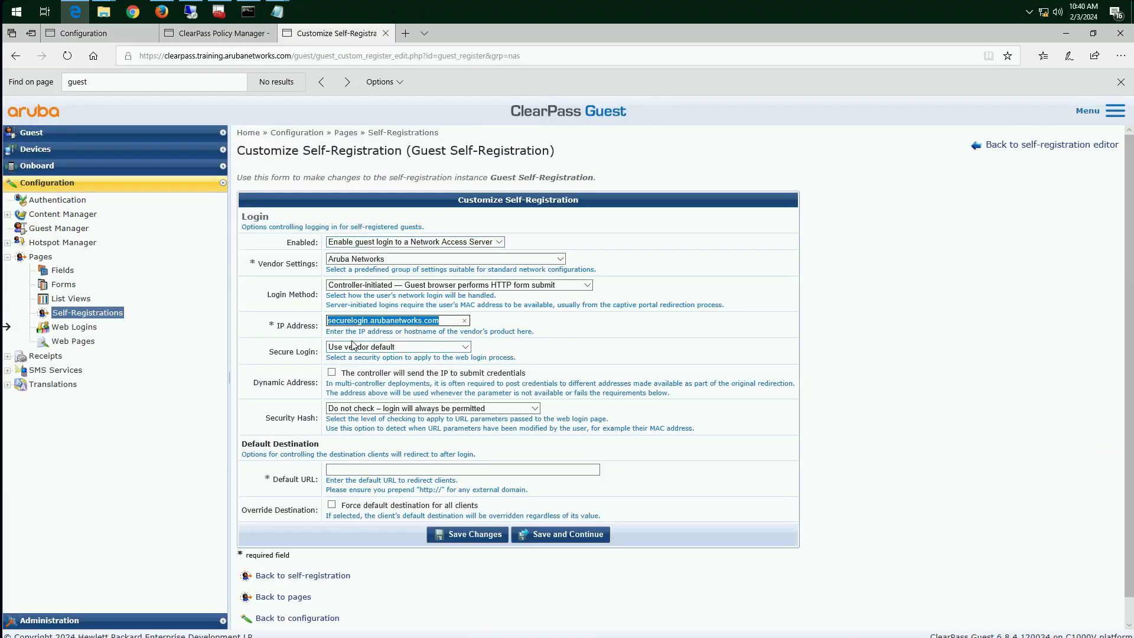
key("ctrl+v")
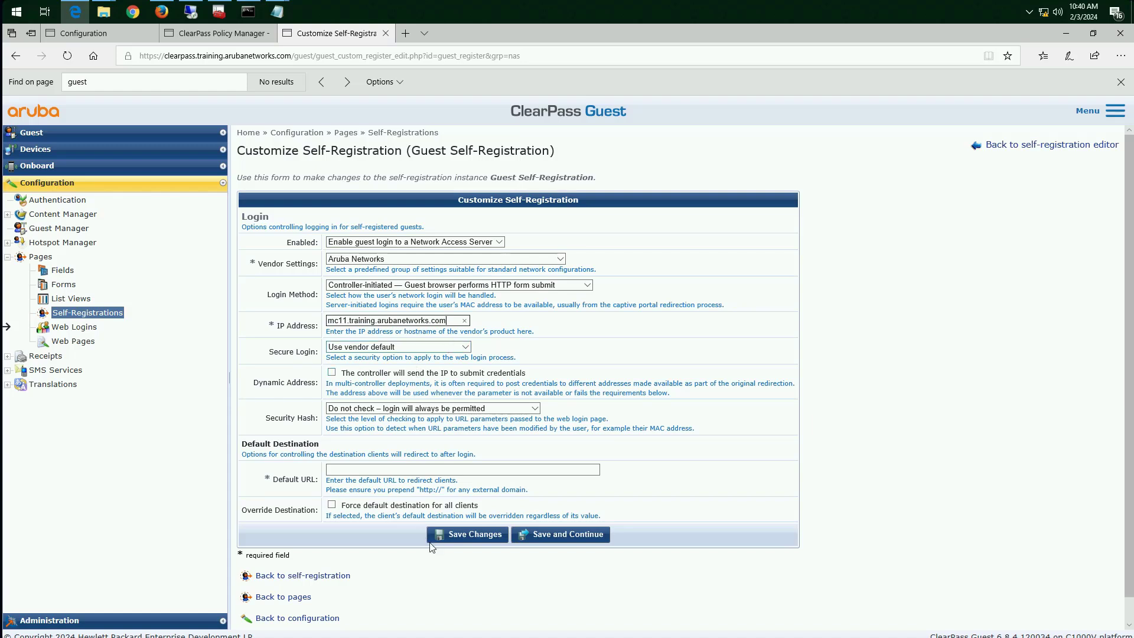
left_click(466, 535)
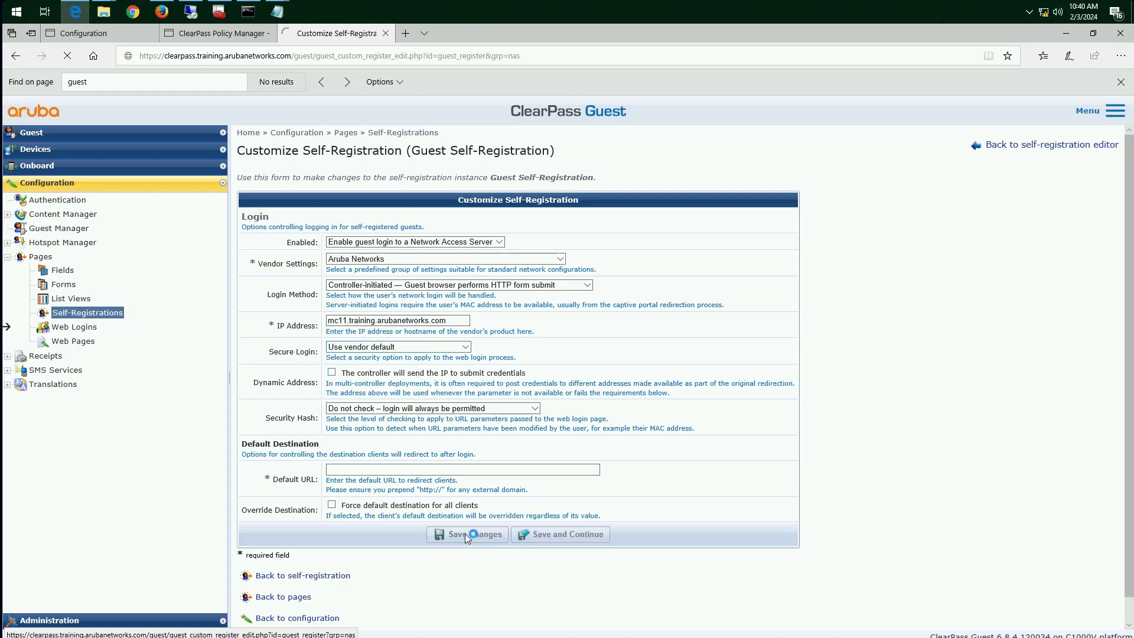